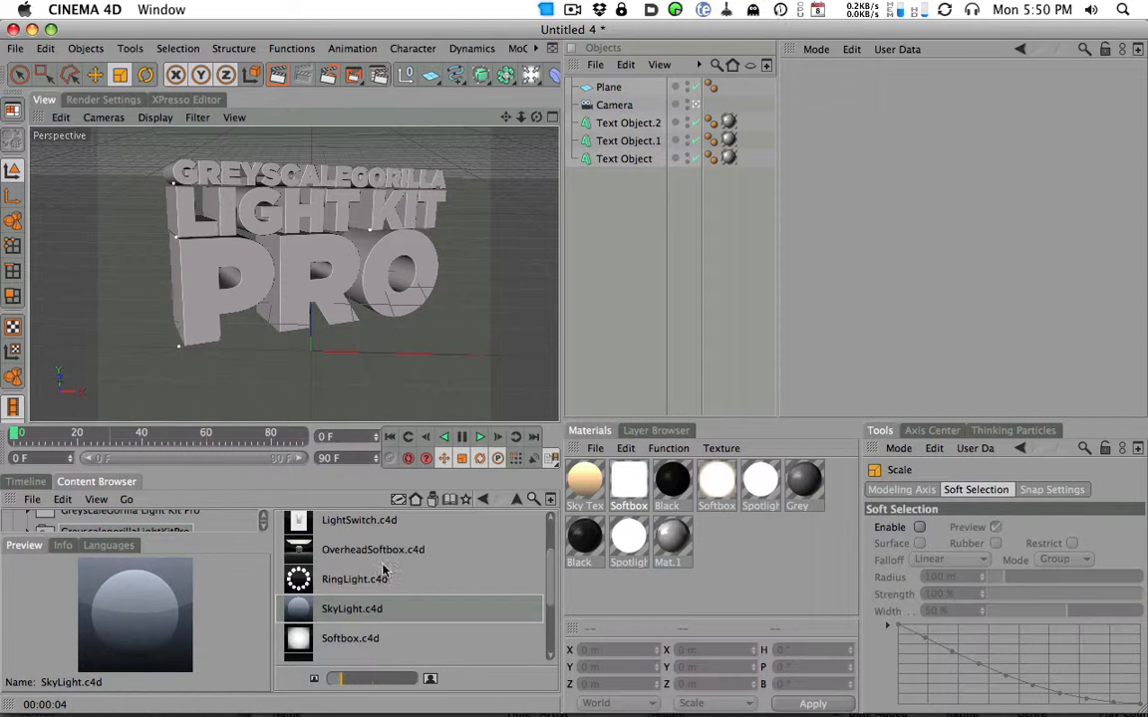
Add the SkyLight.c4d preset to the scene and render the view of the 3D text from a slightly higher angle.
{"action": "double_click", "coordinate": [298, 611]}
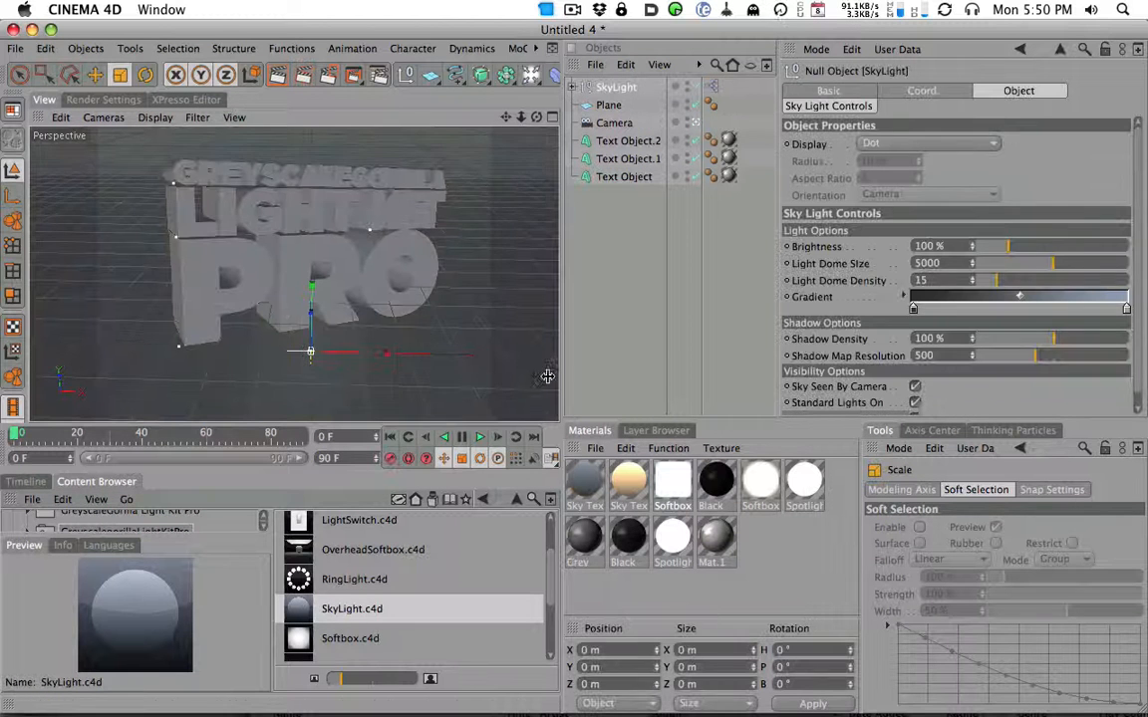
{"action": "mouse_move", "coordinate": [462, 266]}
{"action": "left_mouse_down", "text": "alt"}
{"action": "mouse_move", "coordinate": [456, 300]}
{"action": "mouse_move", "coordinate": [456, 287]}
{"action": "left_mouse_up", "text": "alt"}
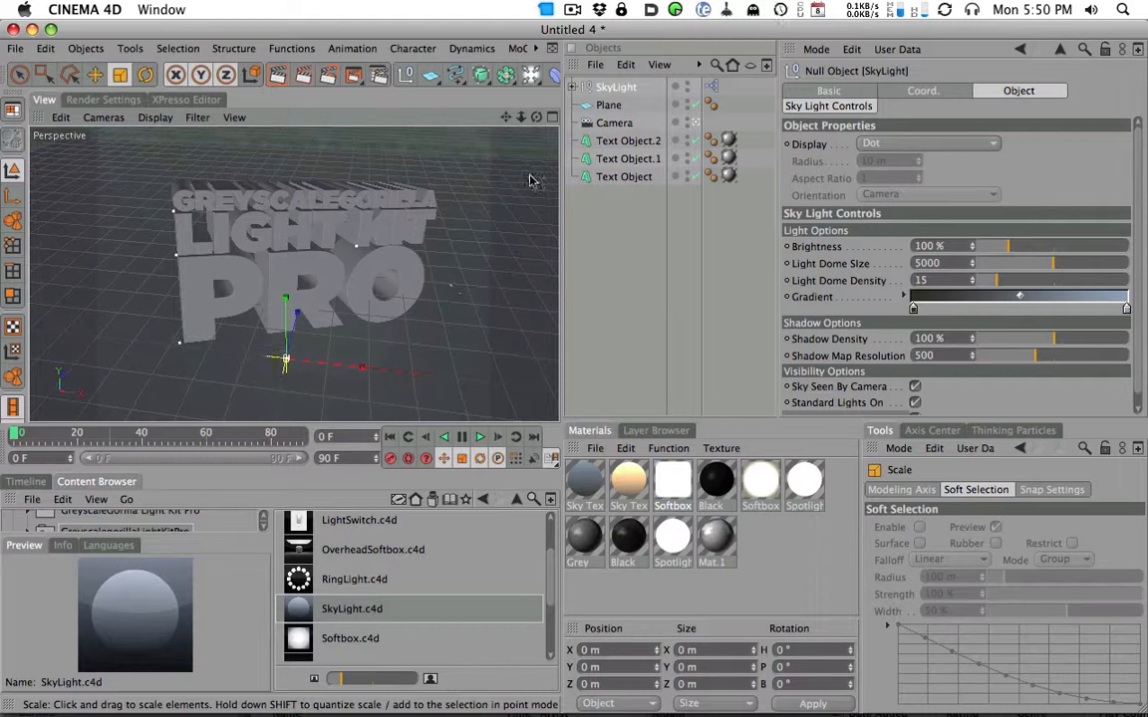
{"action": "left_click", "coordinate": [278, 75]}
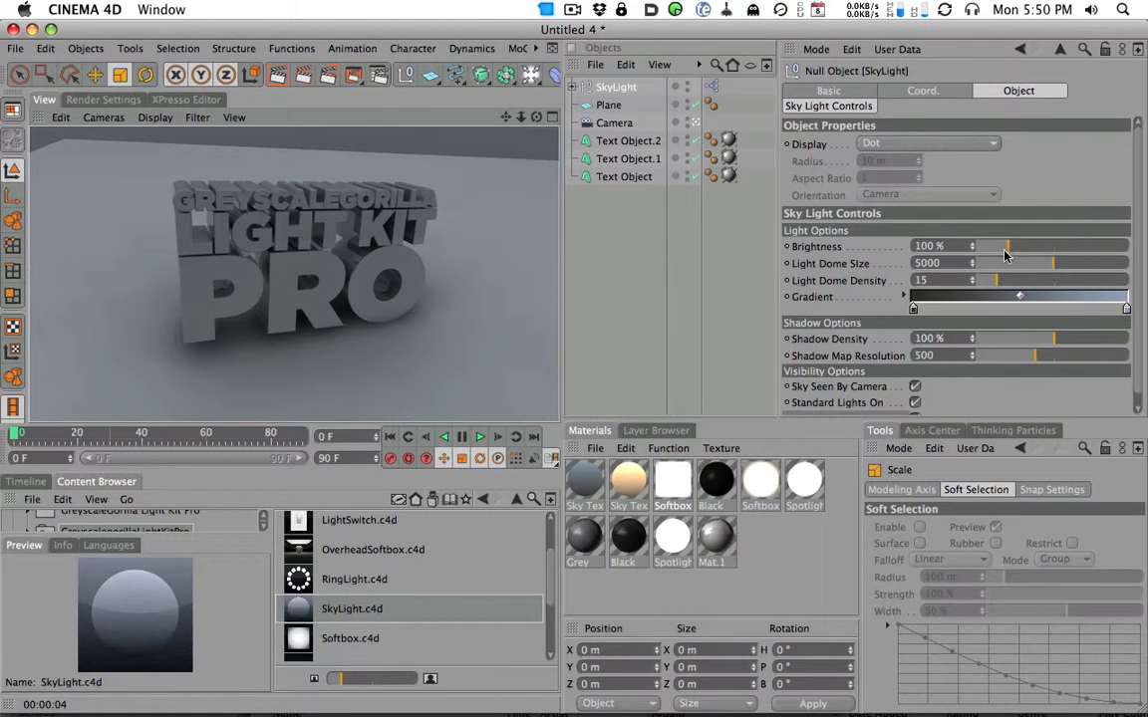
Set the SkyLight's brightness to 147% in its Sky Light Controls and render the view.
{"action": "left_click", "coordinate": [792, 106]}
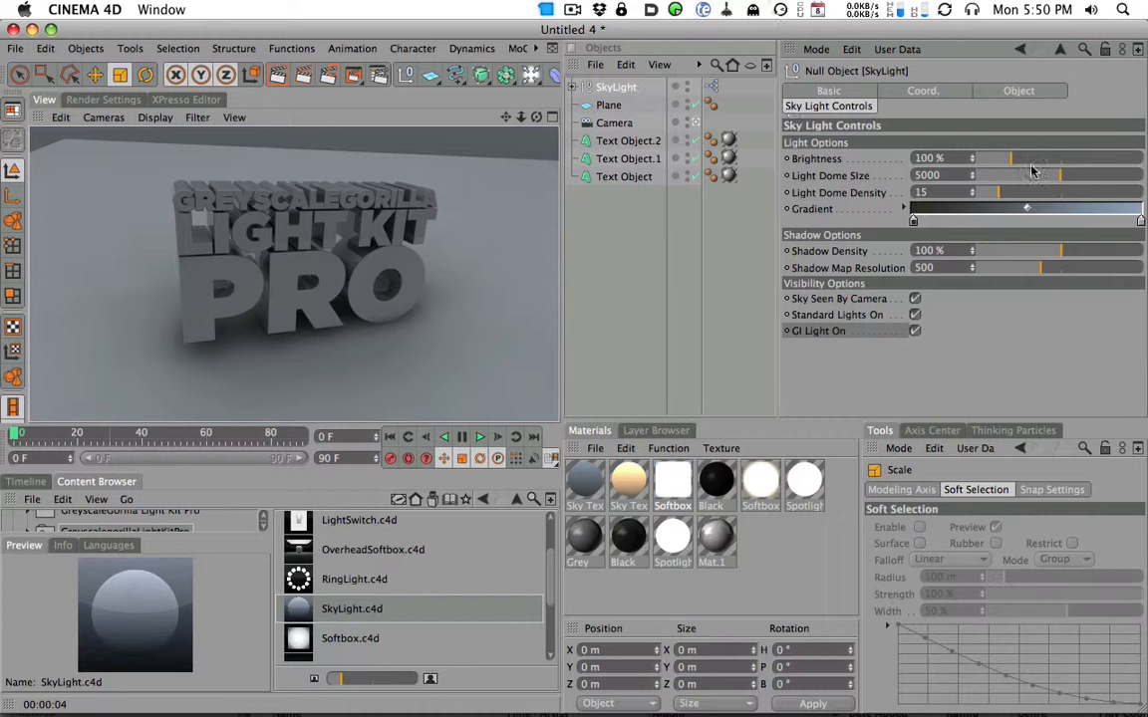
{"action": "left_click_drag", "start_coordinate": [1014, 162], "coordinate": [1028, 159]}
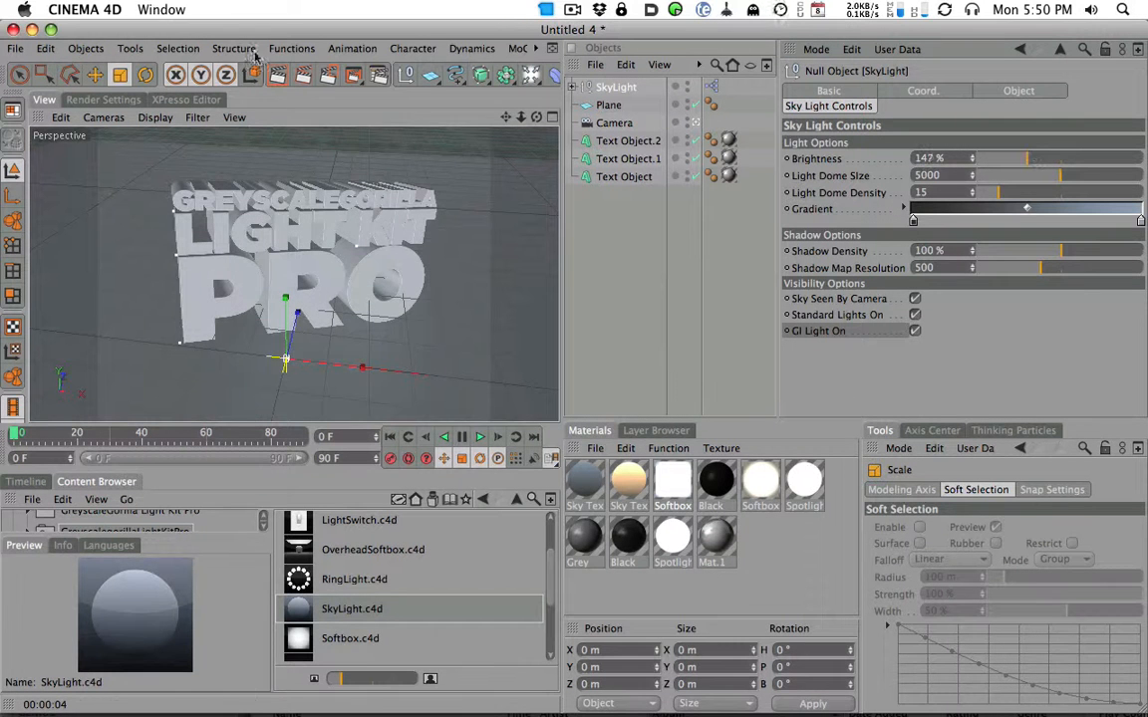
{"action": "key", "text": "ctrl+r"}
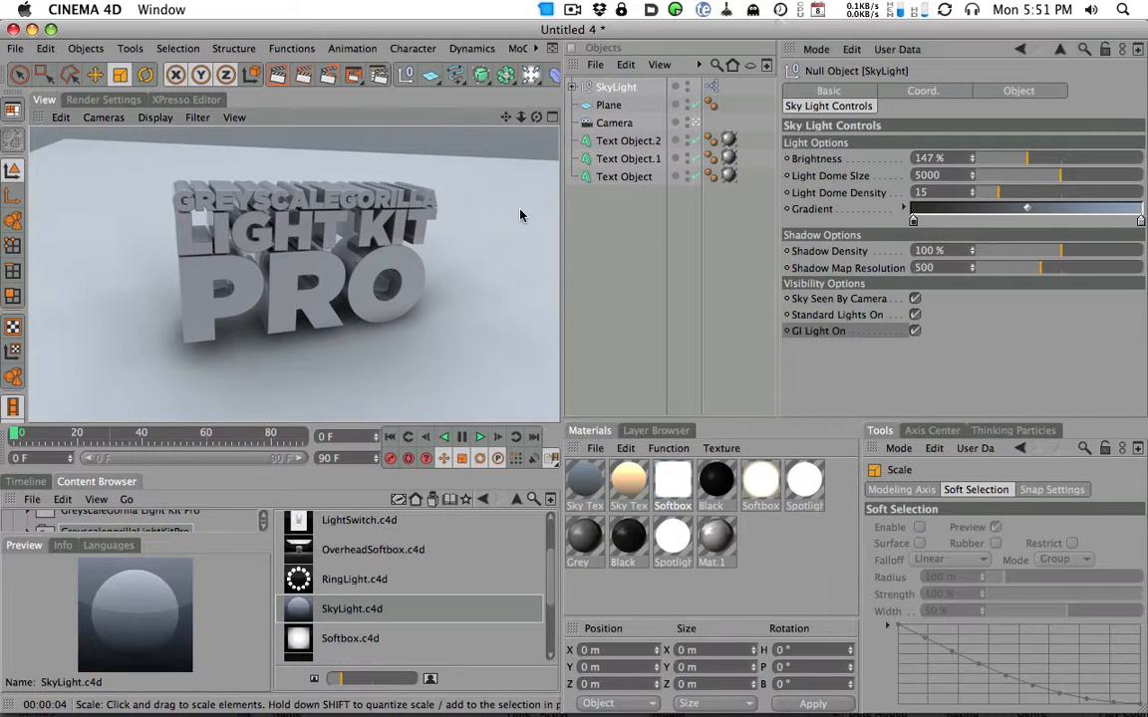
Shrink the SkyLight's Light Dome Size to 606 so the lights sit closely around the text.
{"action": "scroll", "coordinate": [525, 216], "scroll_direction": "down", "scroll_amount": 5}
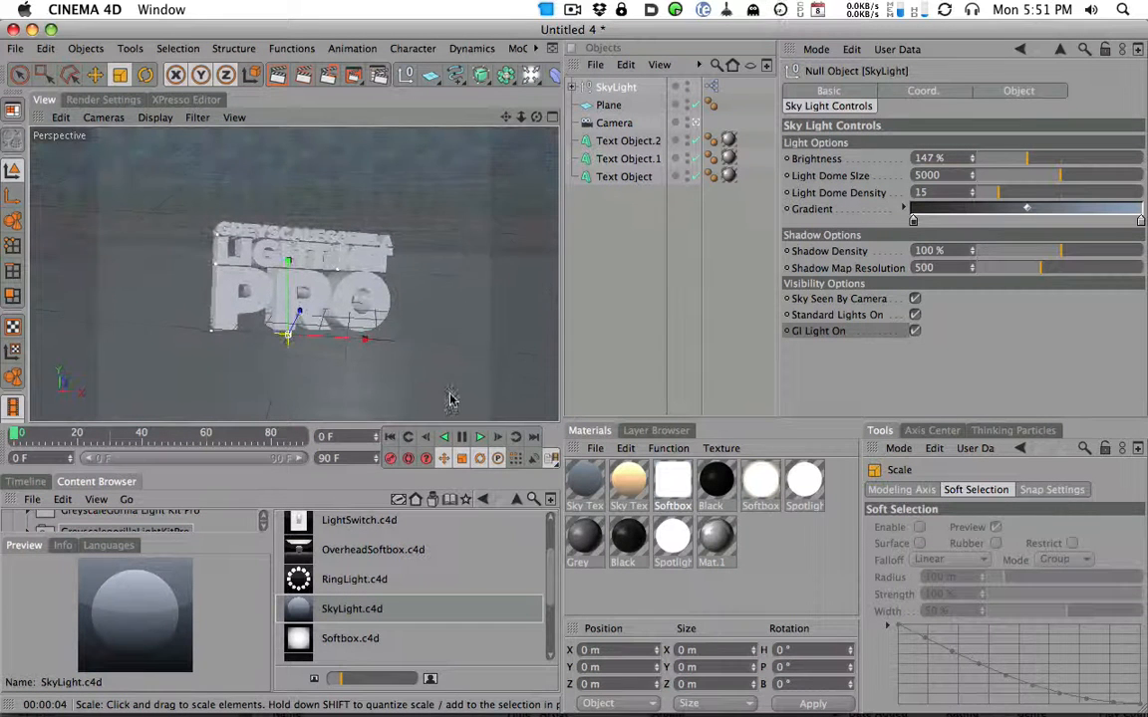
{"action": "left_click_drag", "start_coordinate": [1062, 181], "coordinate": [988, 183]}
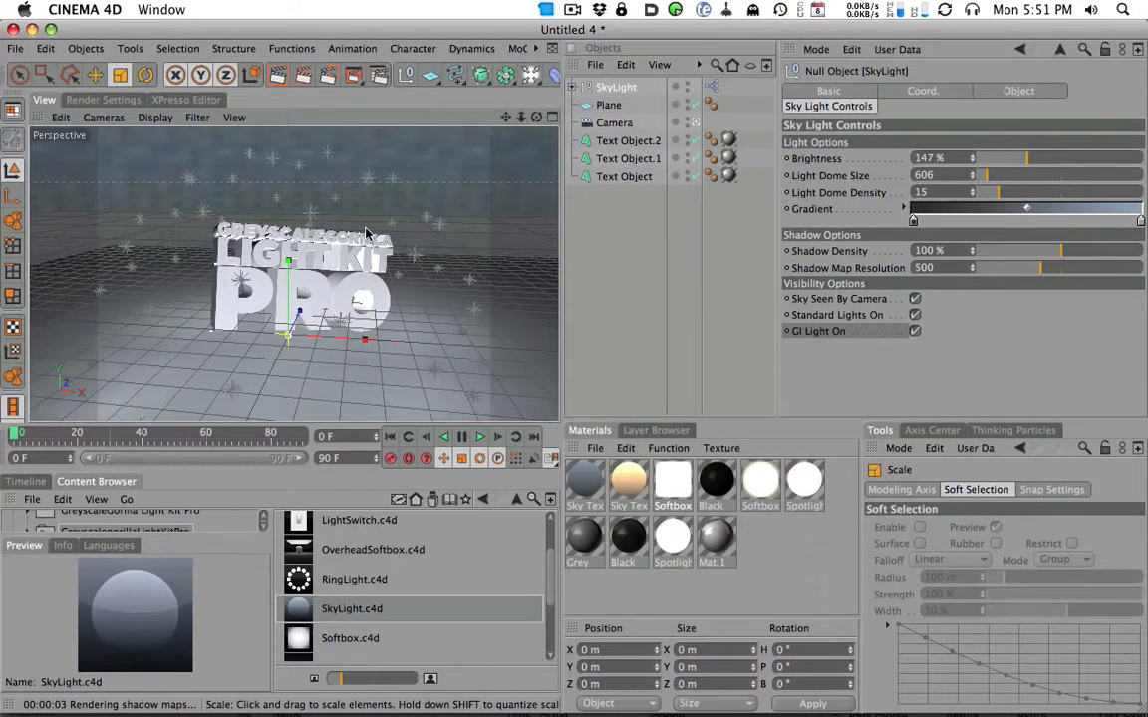
{"action": "left_click", "coordinate": [329, 211]}
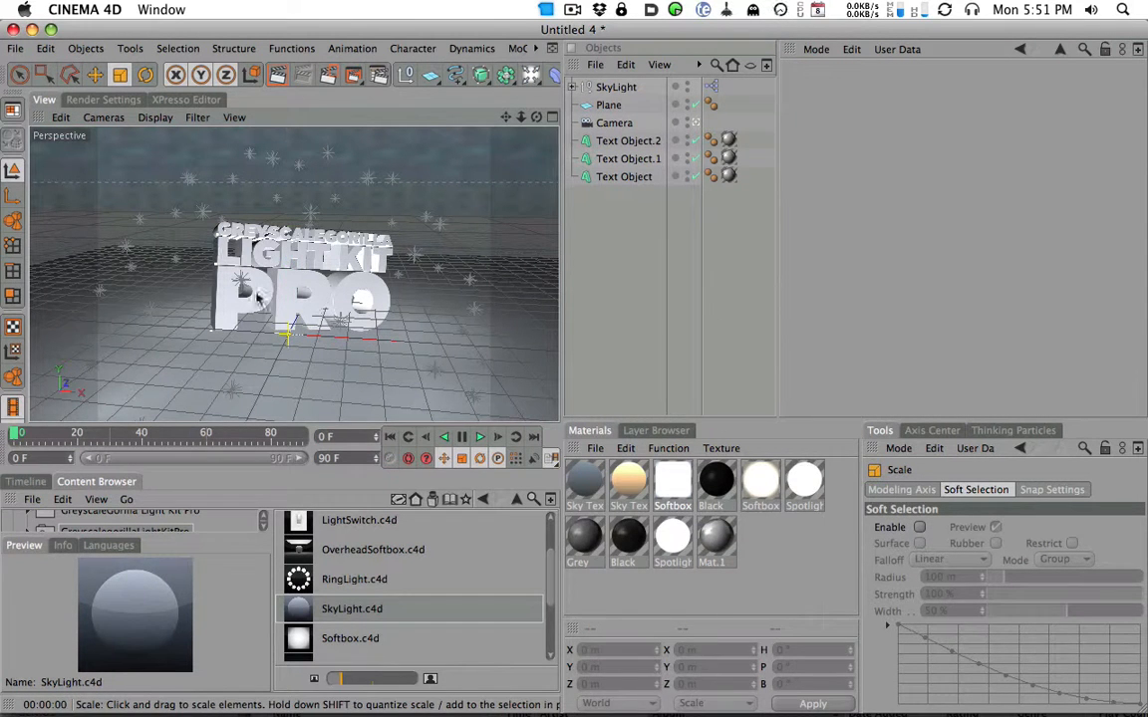
Set the SkyLight's Light Dome Size to 8483 and Light Dome Density to 17, and render the view.
{"action": "left_click", "coordinate": [615, 87]}
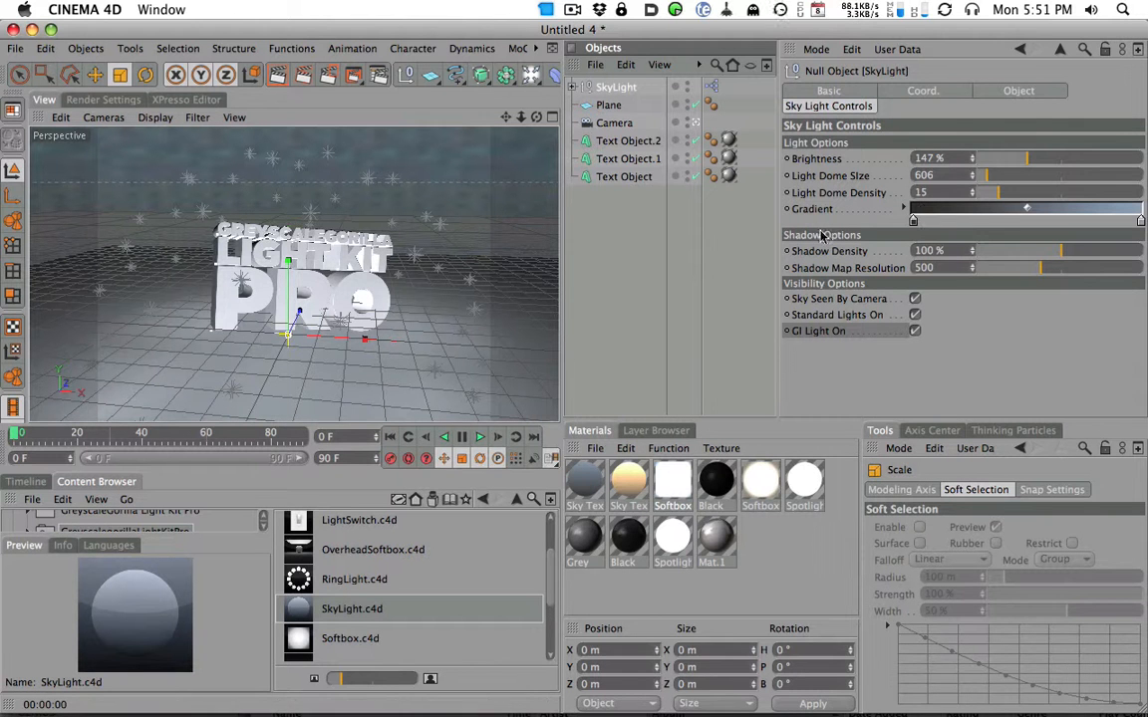
{"action": "left_click_drag", "start_coordinate": [1001, 196], "coordinate": [1117, 192]}
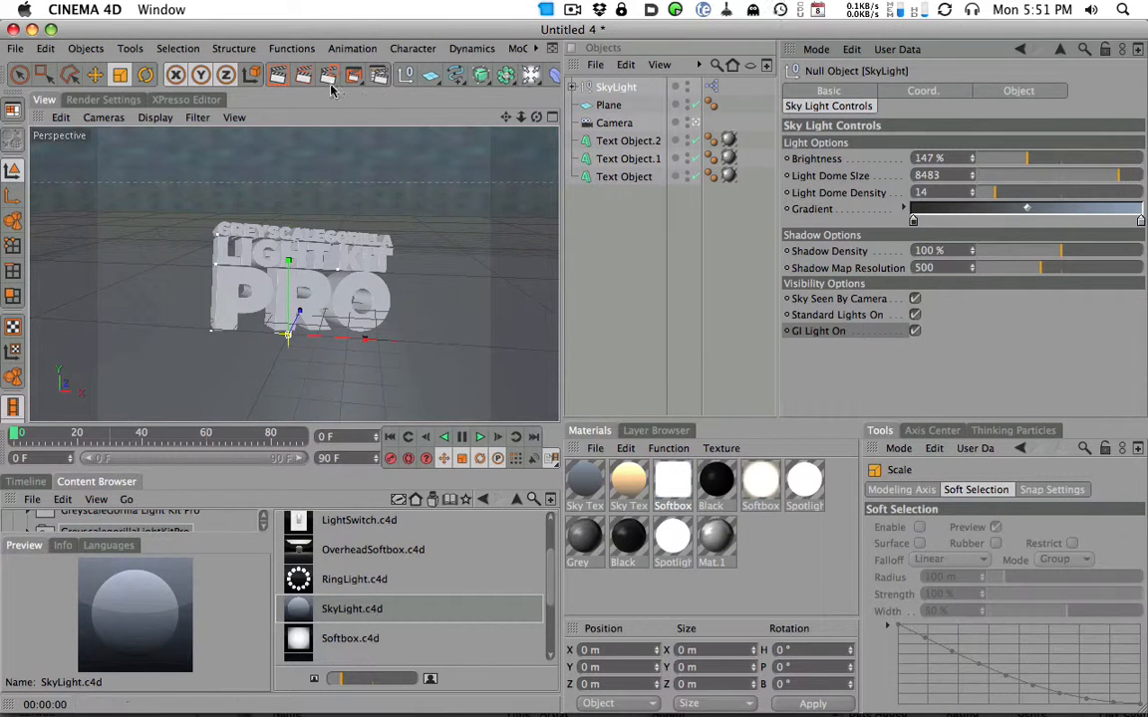
{"action": "left_click", "coordinate": [278, 74]}
{"action": "mouse_move", "coordinate": [993, 192]}
{"action": "left_mouse_down"}
{"action": "mouse_move", "coordinate": [1018, 197]}
{"action": "mouse_move", "coordinate": [1006, 193]}
{"action": "left_mouse_up"}
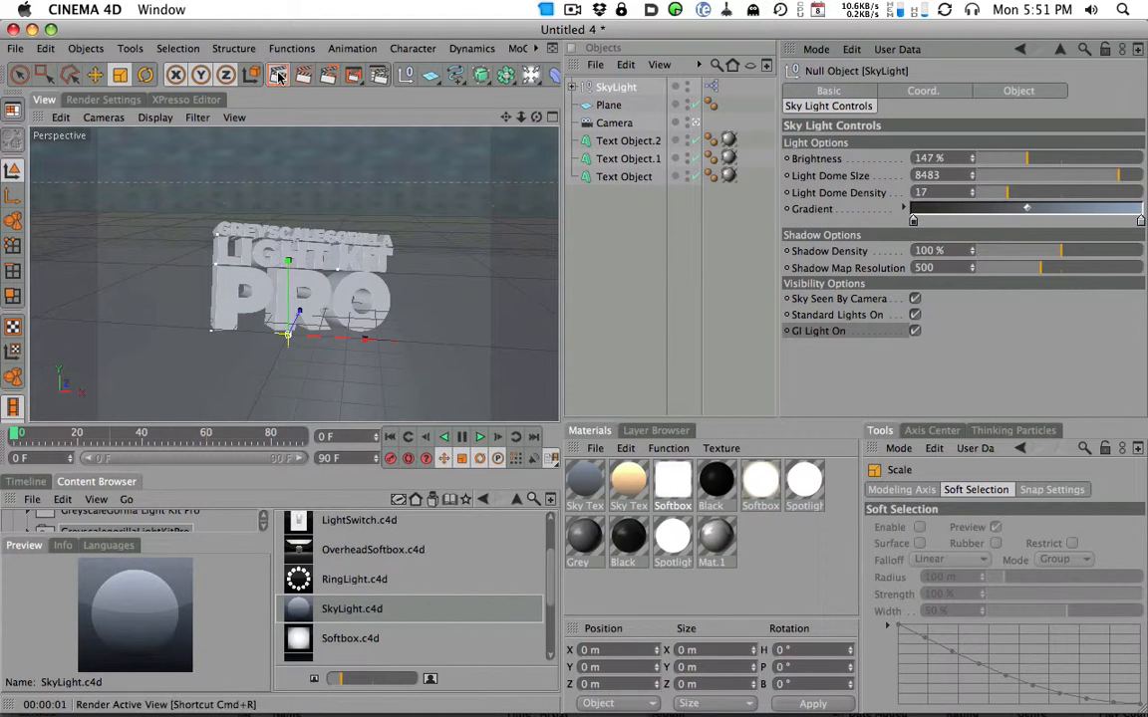
{"action": "left_click", "coordinate": [278, 74]}
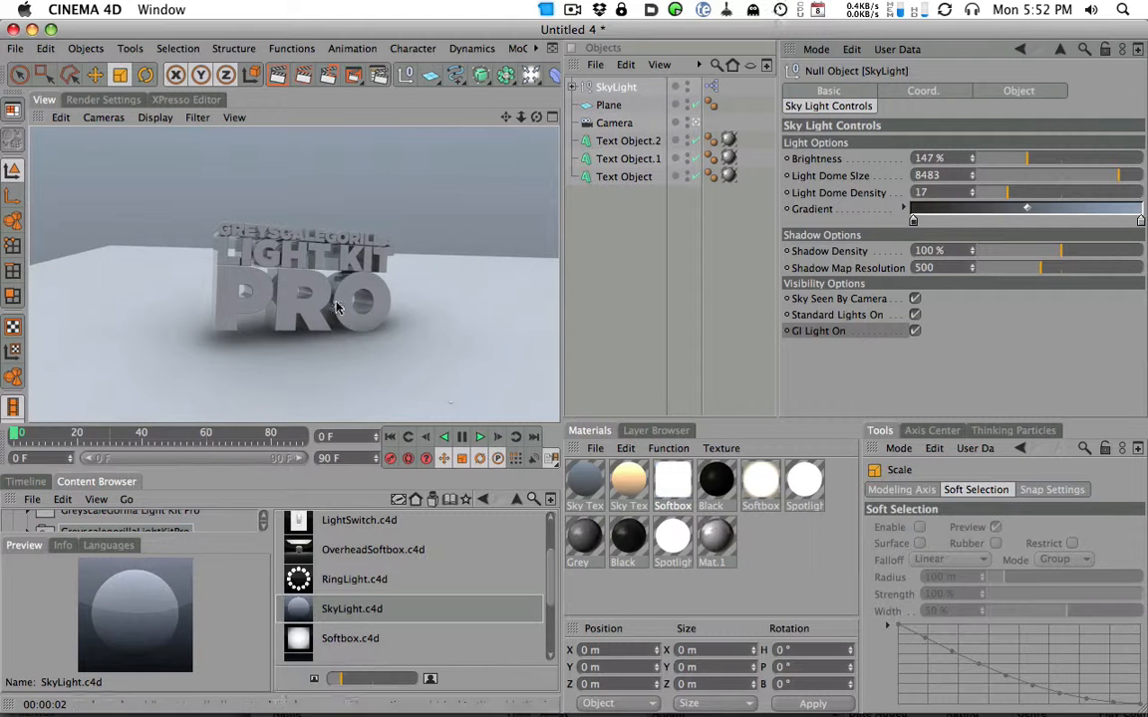
Render the text and its soft floor shadows from a closer, angled viewpoint.
{"action": "left_click_drag", "start_coordinate": [404, 359], "coordinate": [369, 368], "text": "alt"}
{"action": "right_click_drag", "start_coordinate": [368, 368], "coordinate": [582, 315], "text": "alt"}
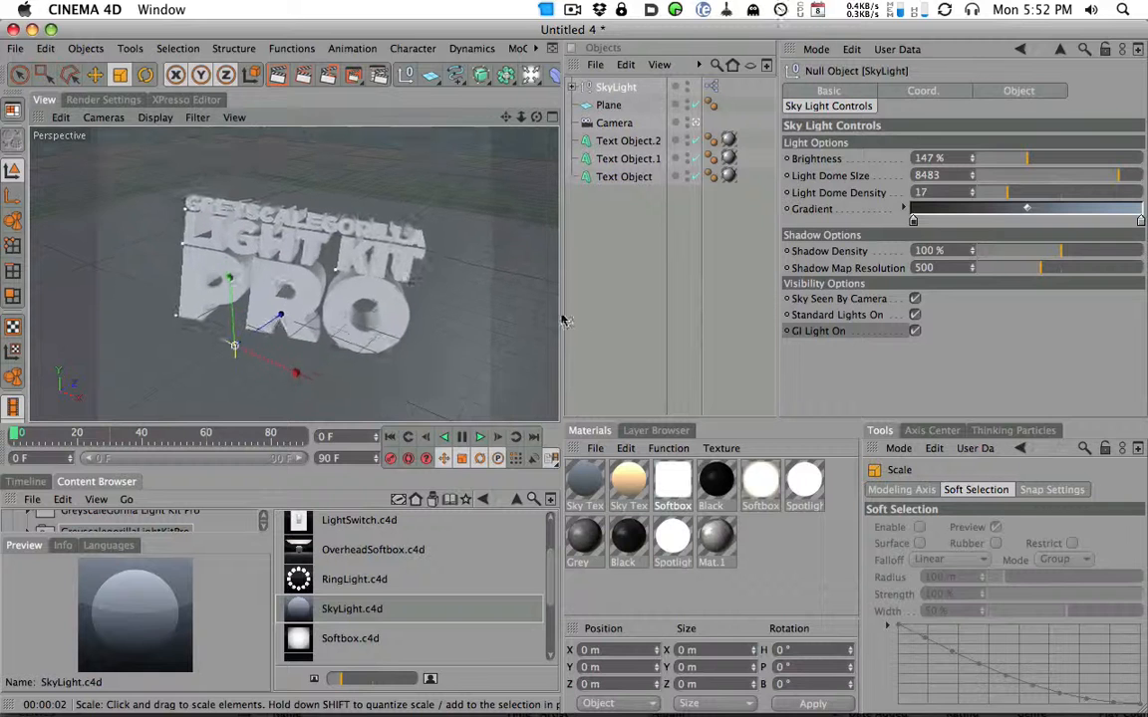
{"action": "left_click", "coordinate": [281, 78]}
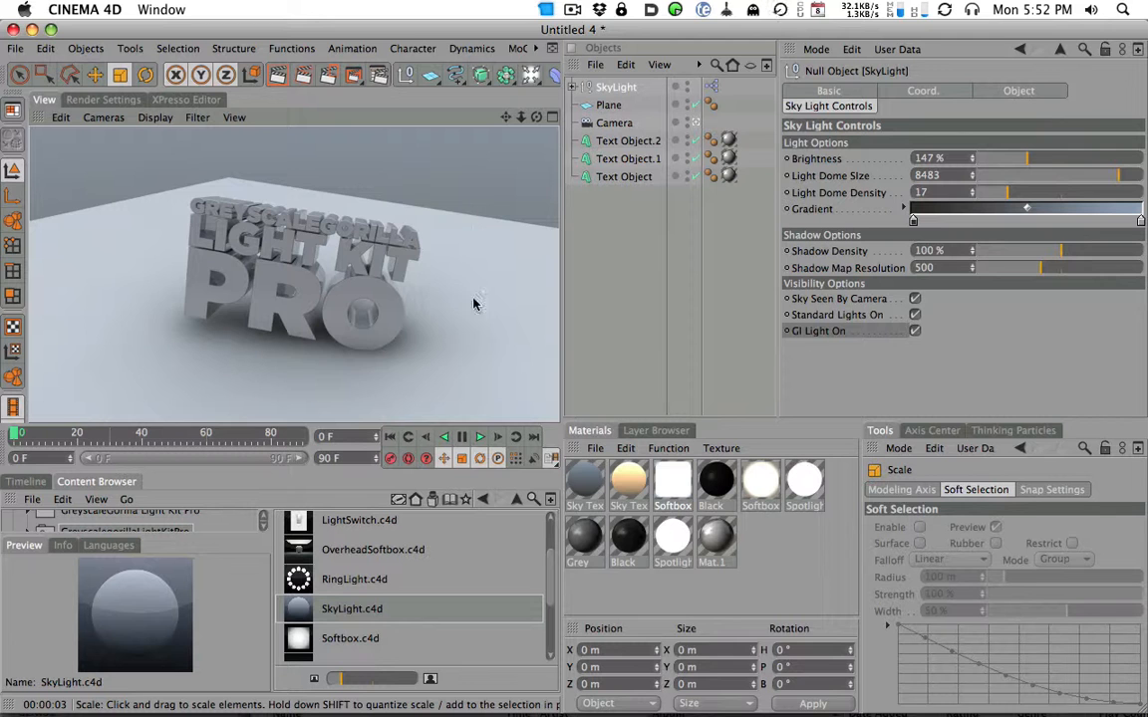
Disable the Plane object that serves as the floor.
{"action": "left_click", "coordinate": [503, 249]}
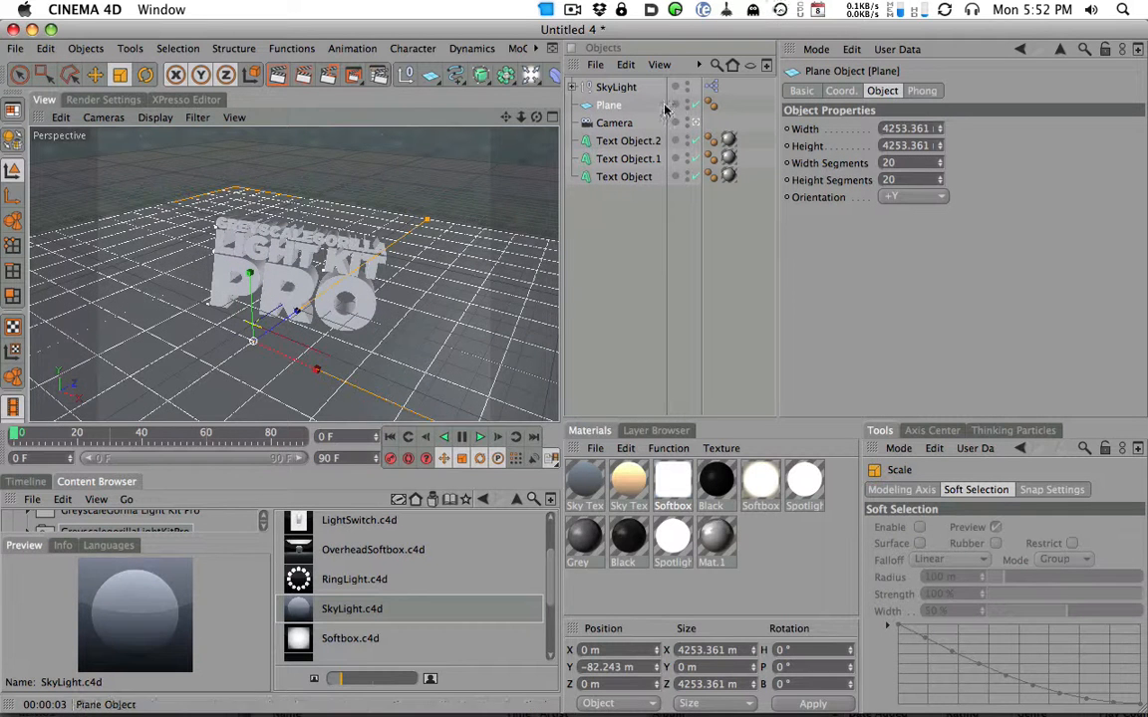
{"action": "left_click", "coordinate": [696, 105]}
{"action": "left_click_drag", "start_coordinate": [482, 197], "coordinate": [440, 302], "text": "alt"}
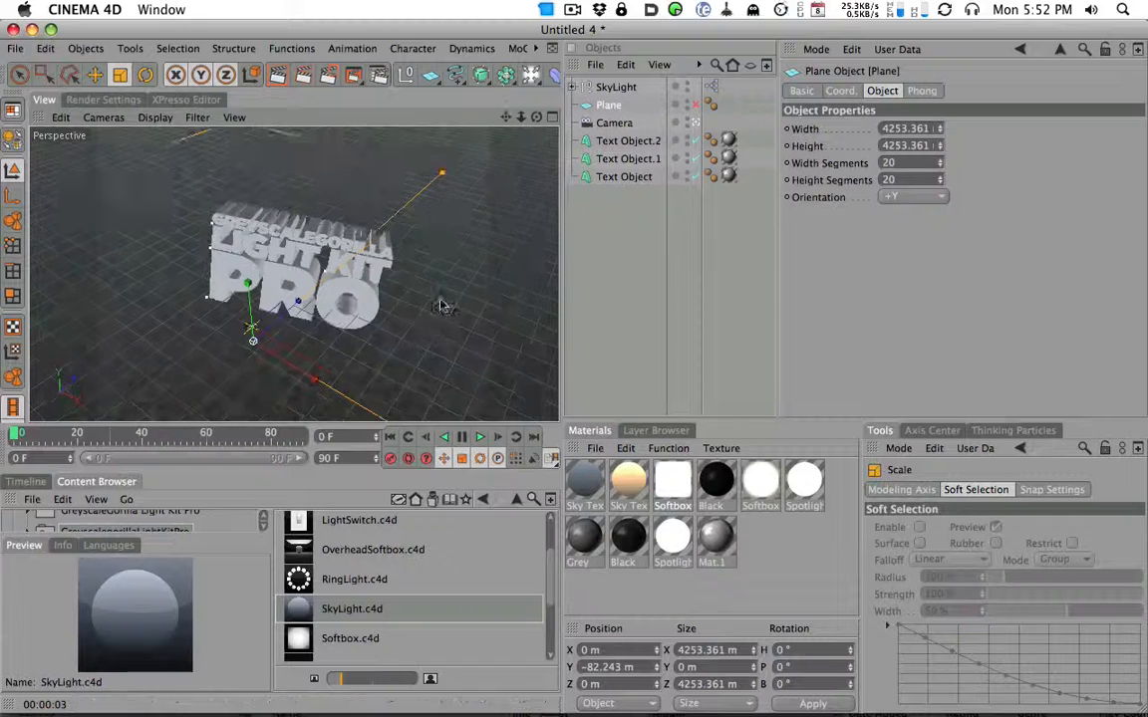
Select the SkyLight and examine the text against the sky from above, below and the side.
{"action": "left_click", "coordinate": [618, 88]}
{"action": "left_click_drag", "start_coordinate": [469, 255], "coordinate": [321, 288], "text": "alt"}
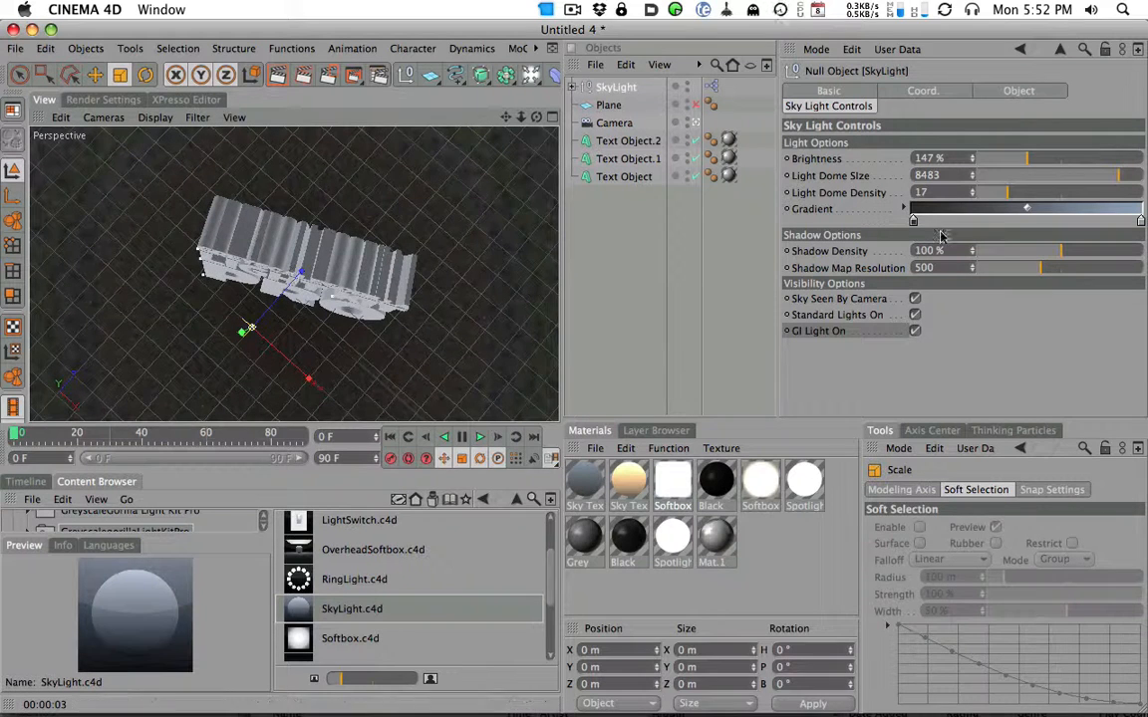
{"action": "left_click_drag", "start_coordinate": [484, 200], "coordinate": [508, 314], "text": "alt"}
{"action": "left_click_drag", "start_coordinate": [439, 254], "coordinate": [364, 405], "text": "alt"}
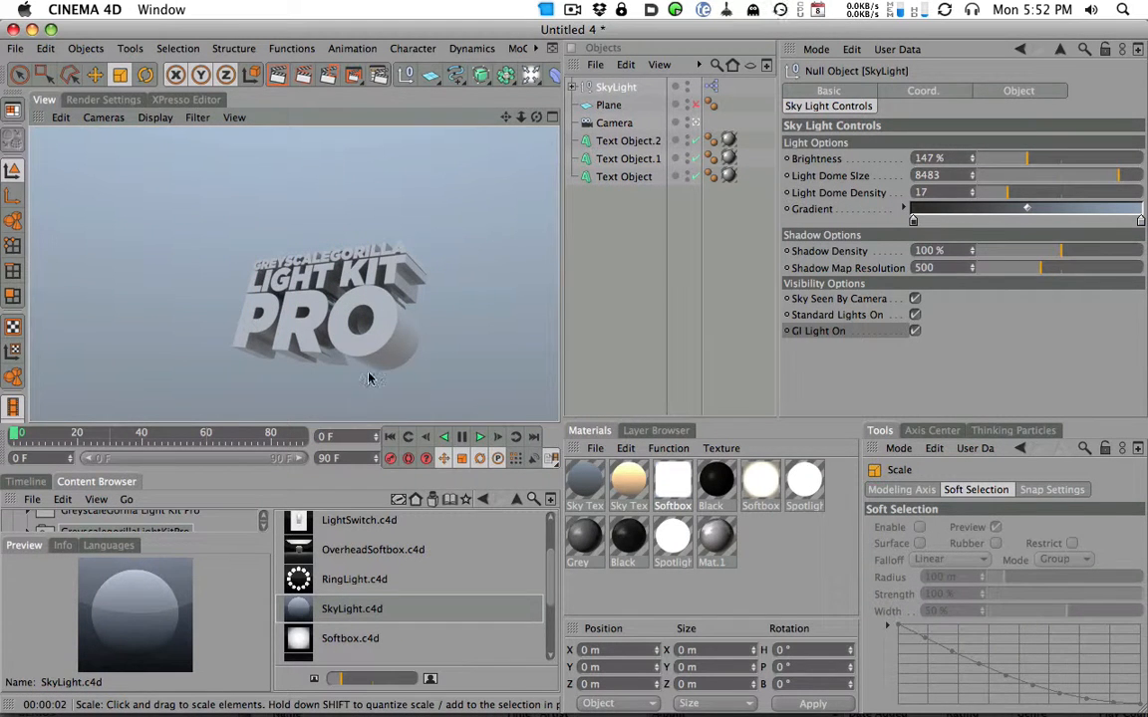
{"action": "left_click_drag", "start_coordinate": [411, 263], "coordinate": [536, 136], "text": "alt"}
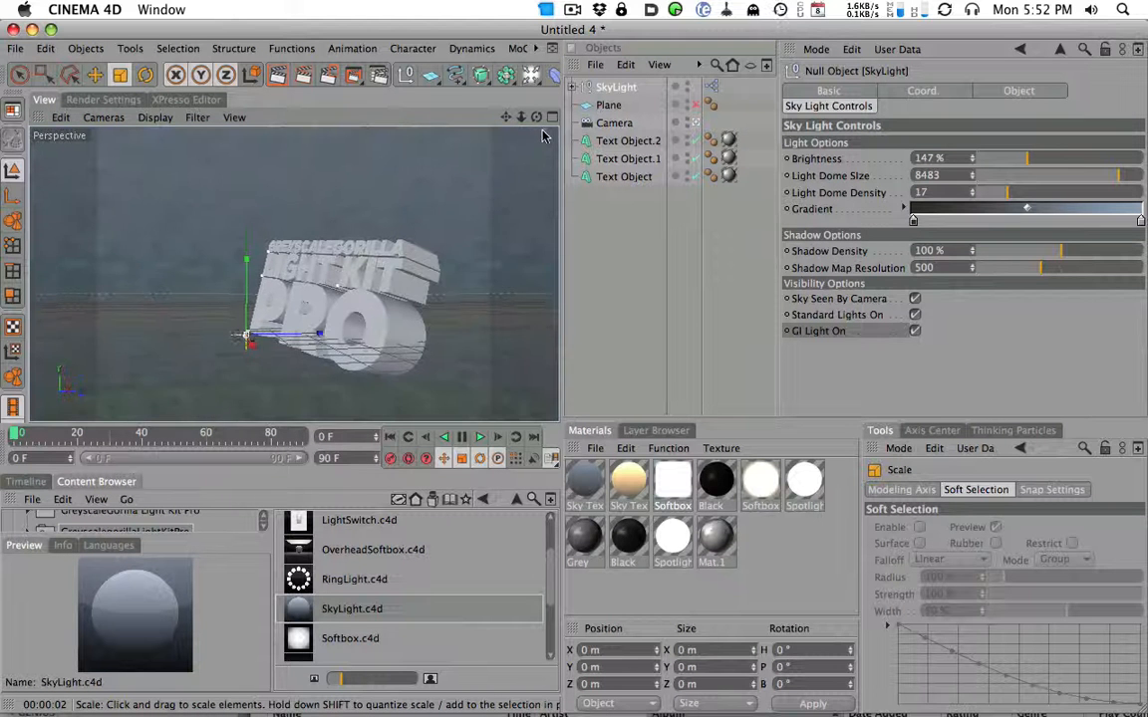
Set the first colour of the SkyLight's gradient to a saturated orange with a hue of 17°.
{"action": "double_click", "coordinate": [915, 222]}
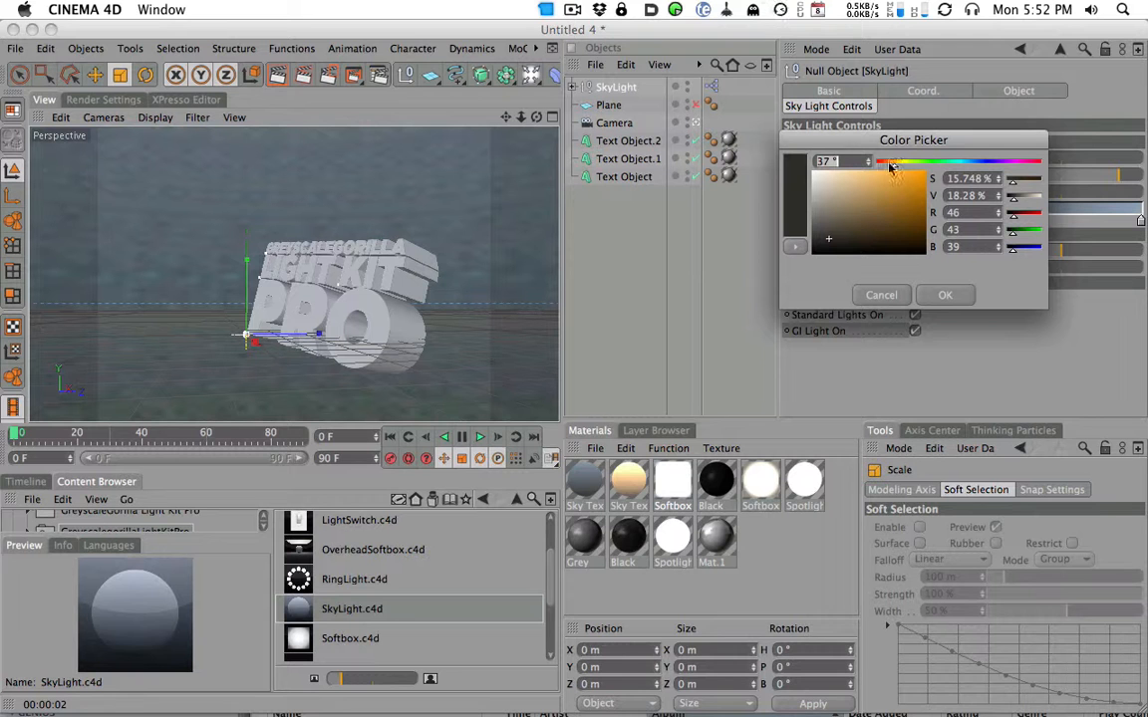
{"action": "left_click_drag", "start_coordinate": [895, 166], "coordinate": [884, 164]}
{"action": "left_click", "coordinate": [923, 184]}
{"action": "left_click", "coordinate": [947, 298]}
Set the last colour of the SkyLight's gradient to a fully saturated pink with a hue of 321° and render the view.
{"action": "double_click", "coordinate": [1138, 225]}
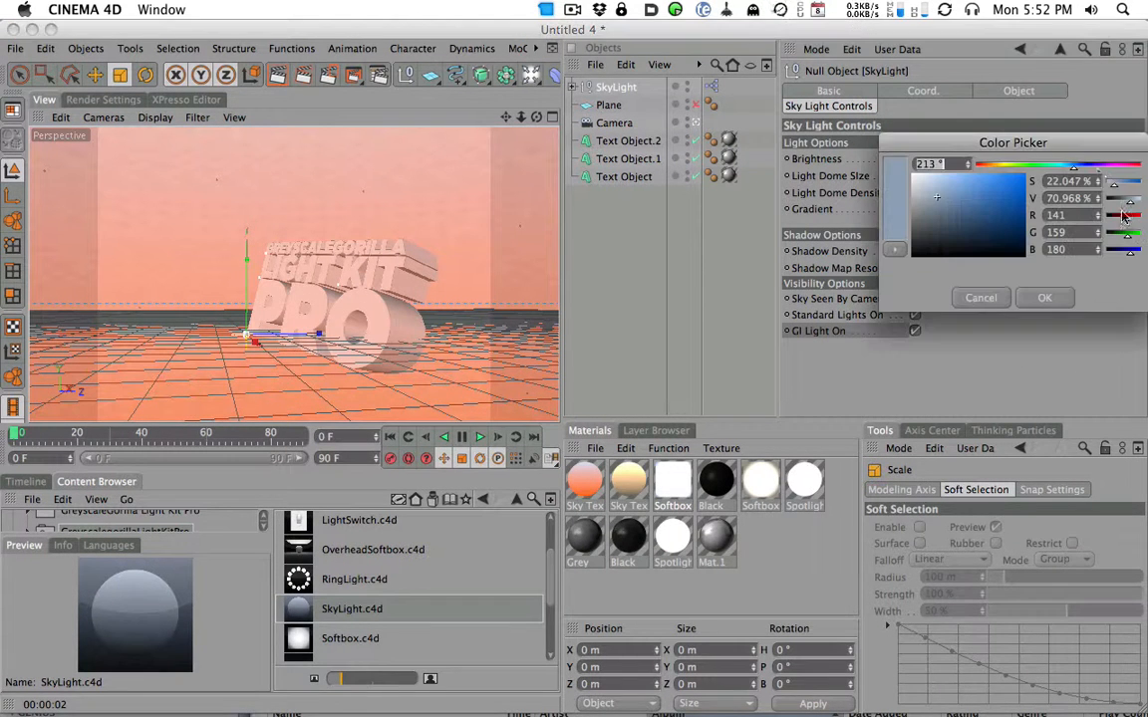
{"action": "left_click_drag", "start_coordinate": [1104, 169], "coordinate": [1122, 168]}
{"action": "left_click", "coordinate": [1026, 180]}
{"action": "left_click", "coordinate": [1050, 299]}
{"action": "key", "text": "super+r"}
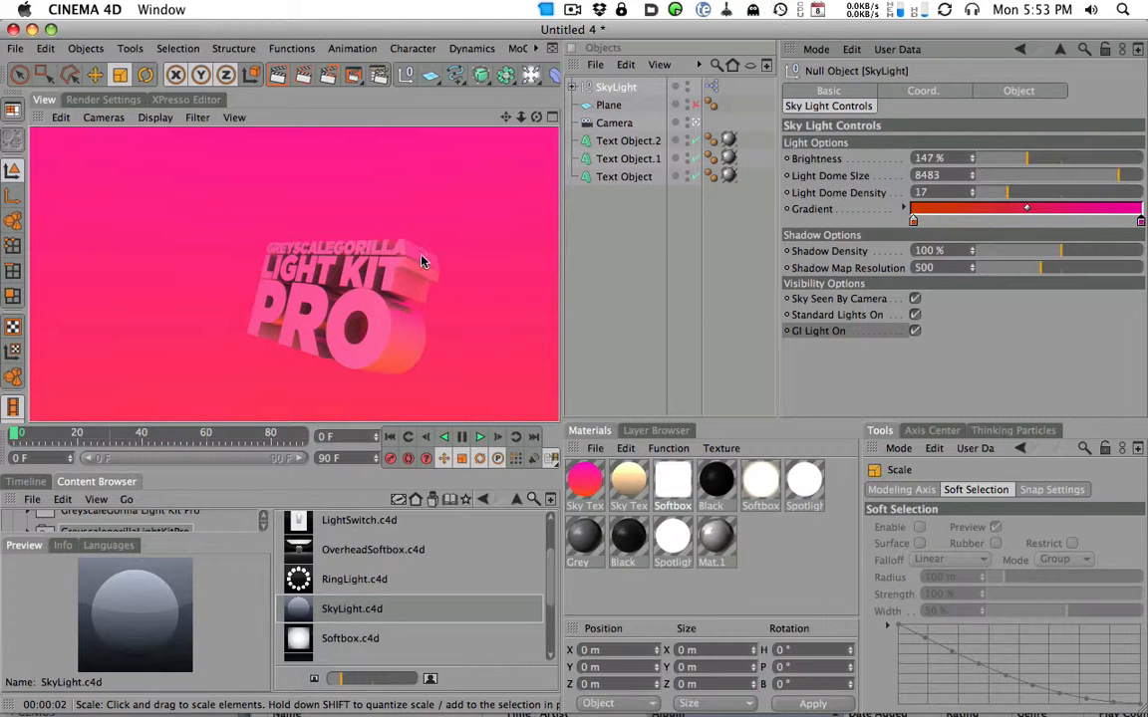
Rotate the three text objects together to a pitch of about 49° so the lettering faces downward.
{"action": "left_click", "coordinate": [628, 140]}
{"action": "left_click", "coordinate": [624, 176], "text": "shift"}
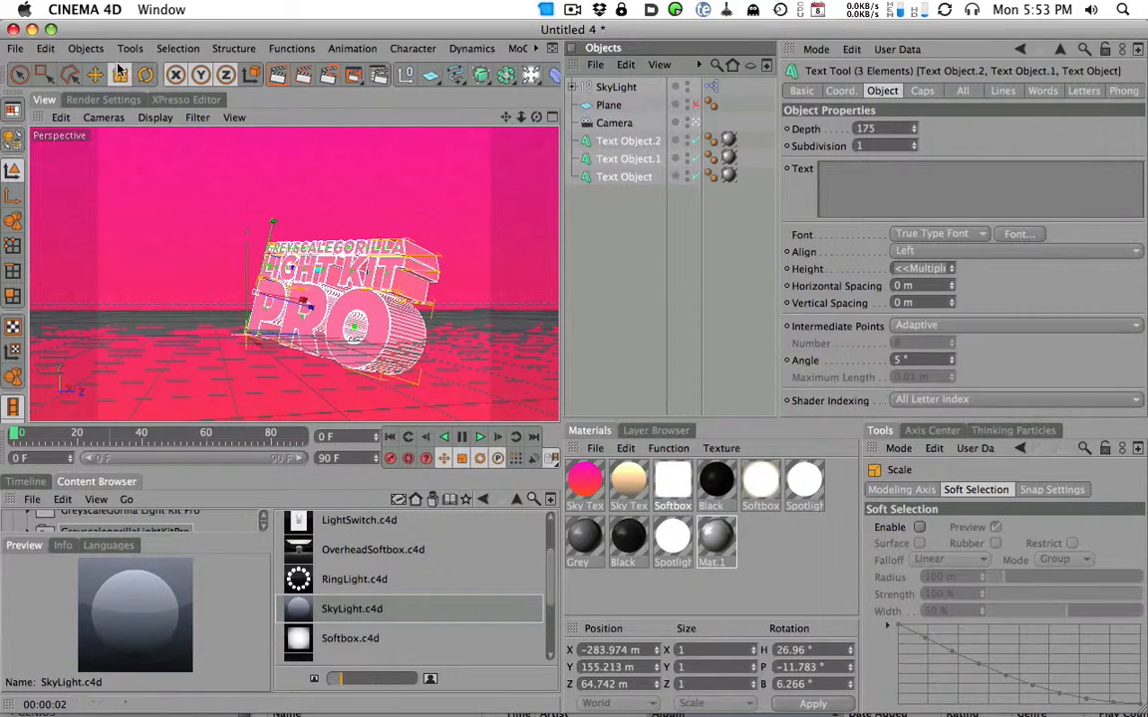
{"action": "key", "text": "r"}
{"action": "left_click_drag", "start_coordinate": [287, 239], "coordinate": [155, 240]}
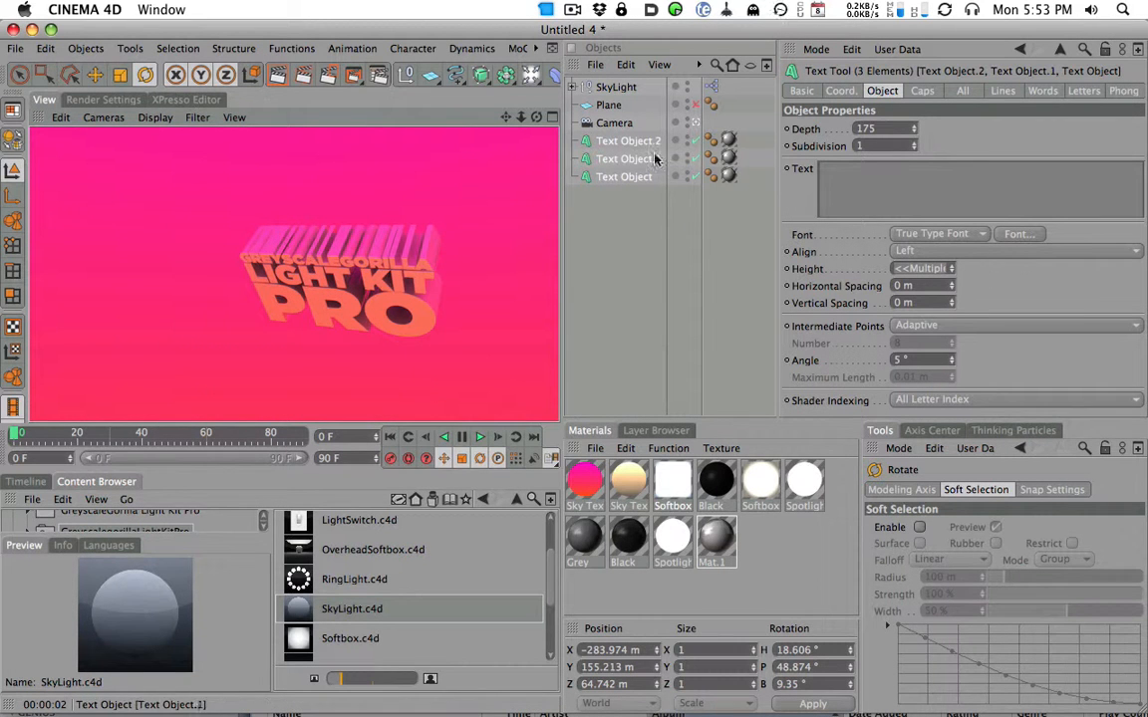
Rotate all three text objects together to a nearly upright pitch of about -3.5°.
{"action": "left_click", "coordinate": [617, 177]}
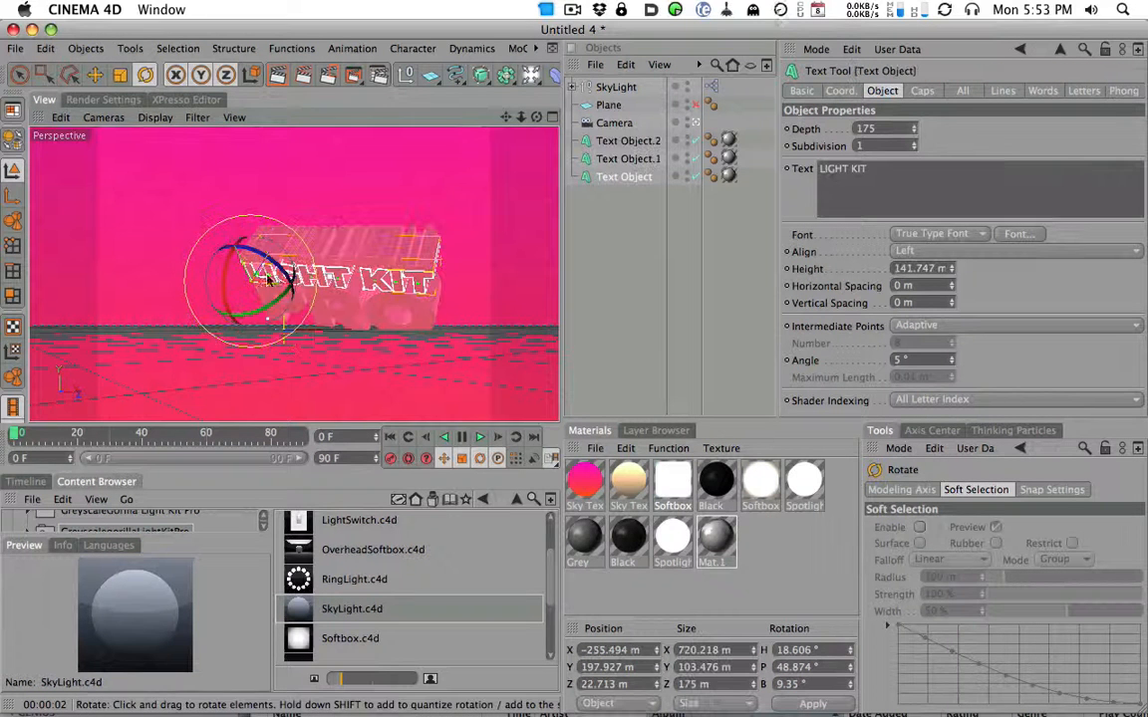
{"action": "left_click", "coordinate": [628, 140]}
{"action": "left_click", "coordinate": [624, 177], "text": "shift"}
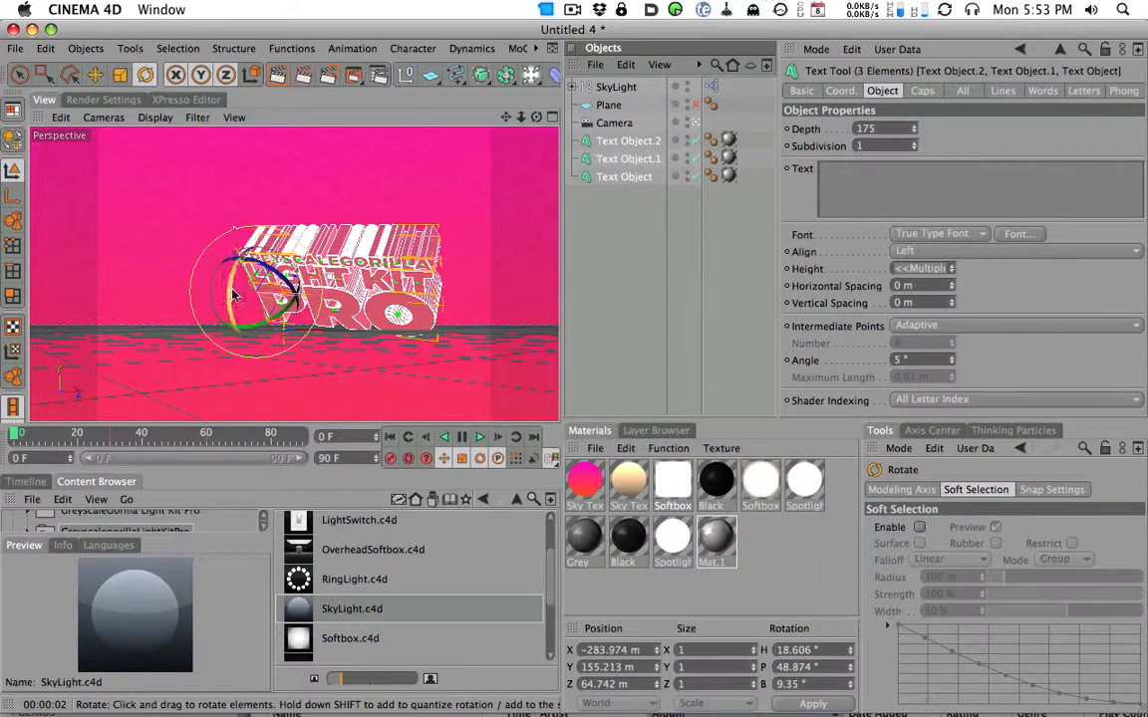
{"action": "left_click_drag", "start_coordinate": [239, 255], "coordinate": [255, 200]}
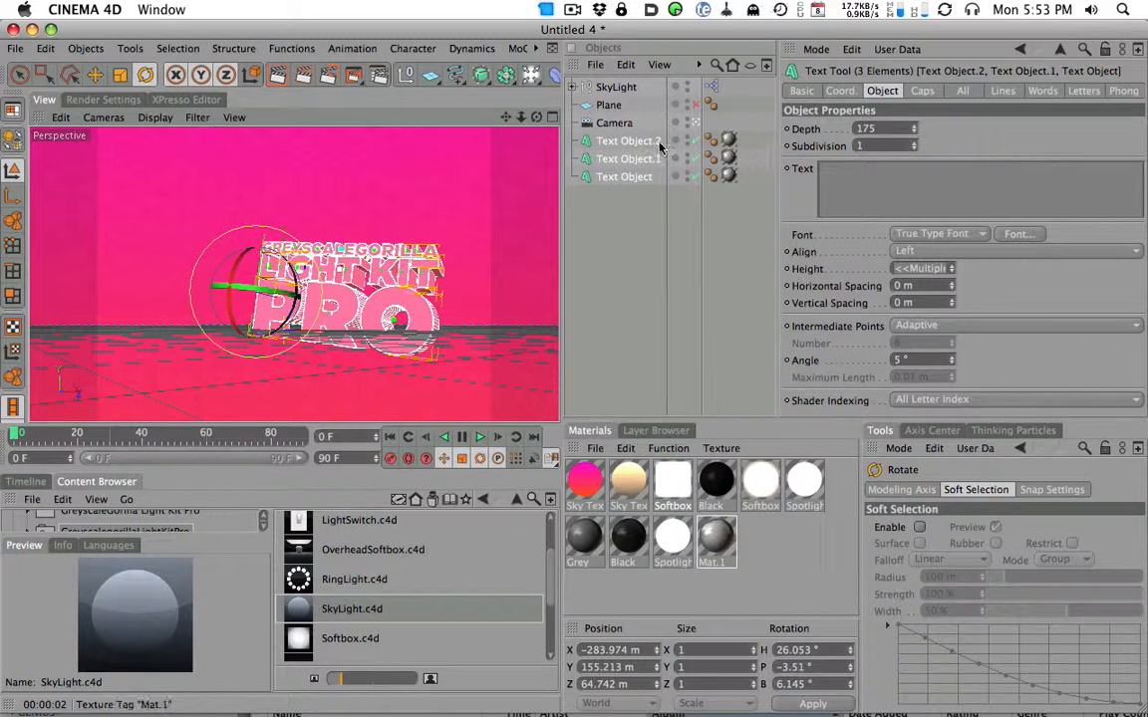
Set the first colour of the SkyLight's gradient to a dark grey with 0% saturation and about 15% value.
{"action": "left_click", "coordinate": [615, 88]}
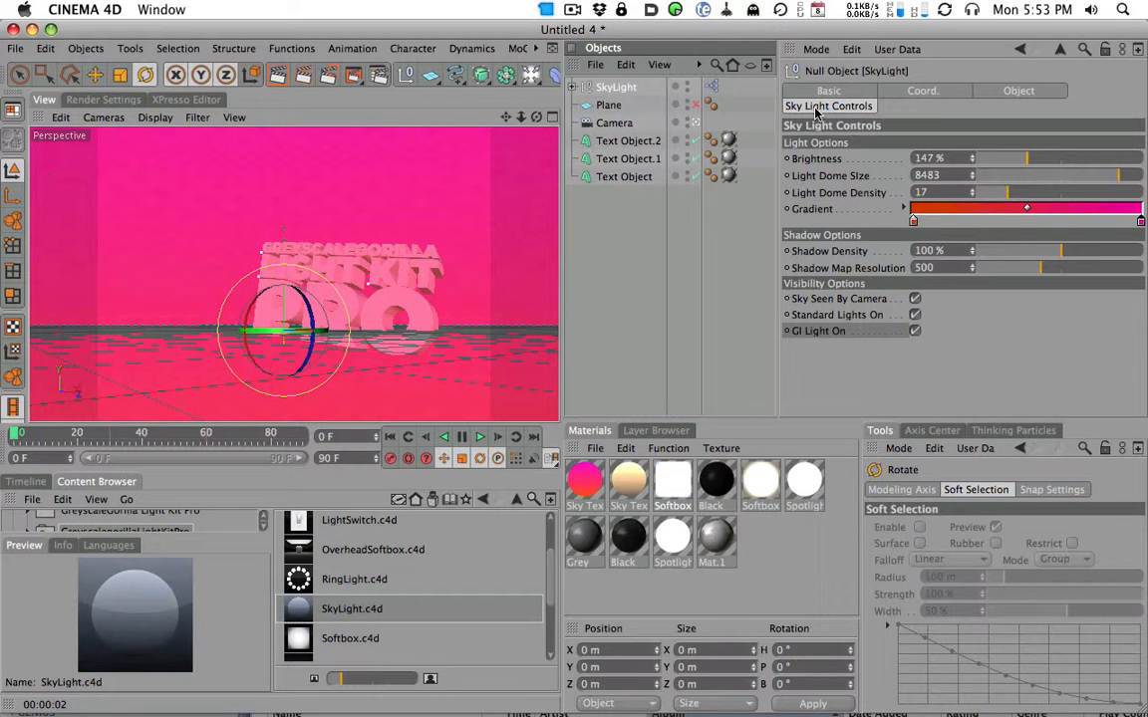
{"action": "double_click", "coordinate": [915, 219]}
{"action": "mouse_move", "coordinate": [891, 182]}
{"action": "left_mouse_down"}
{"action": "mouse_move", "coordinate": [825, 239]}
{"action": "mouse_move", "coordinate": [815, 215]}
{"action": "mouse_move", "coordinate": [808, 256]}
{"action": "mouse_move", "coordinate": [808, 245]}
{"action": "left_mouse_up"}
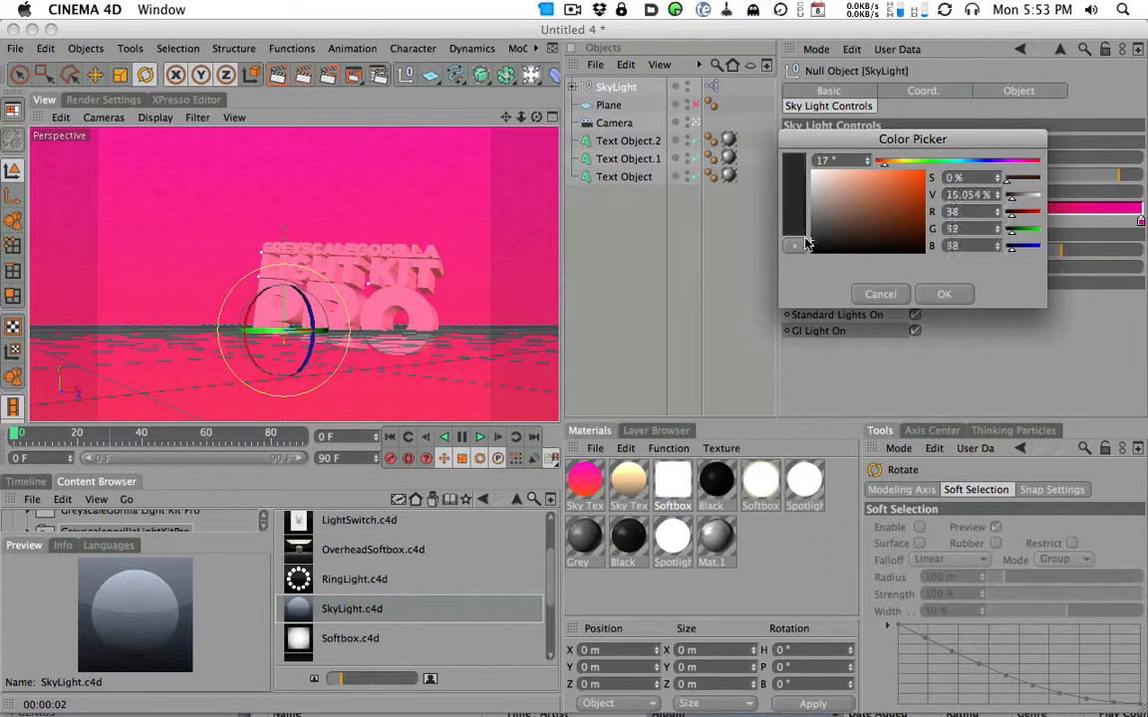
{"action": "key", "text": "Return"}
Move the SkyLight gradient's pink knot to just past the middle and recolour it dark blue with hue 203°, saturation 58.268% and value 35.484%.
{"action": "left_click_drag", "start_coordinate": [1142, 222], "coordinate": [1046, 221]}
{"action": "double_click", "coordinate": [1045, 221]}
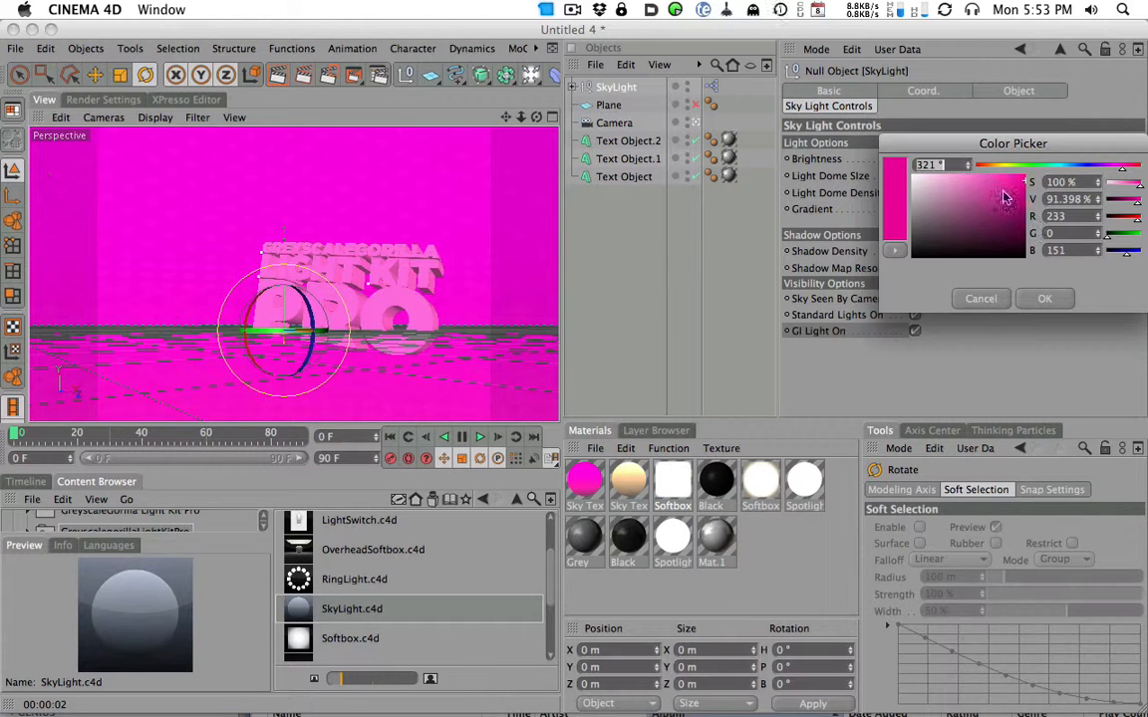
{"action": "left_click_drag", "start_coordinate": [1004, 172], "coordinate": [1044, 171]}
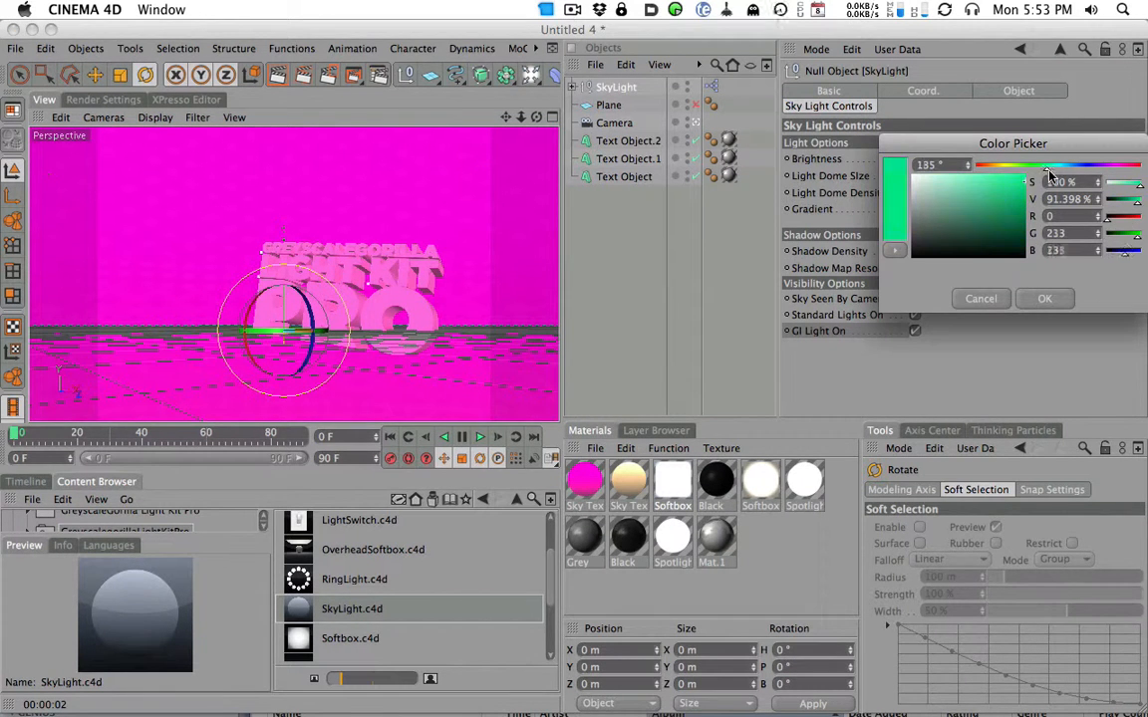
{"action": "left_click", "coordinate": [937, 181]}
{"action": "mouse_move", "coordinate": [991, 215]}
{"action": "left_mouse_down"}
{"action": "mouse_move", "coordinate": [965, 210]}
{"action": "mouse_move", "coordinate": [1003, 225]}
{"action": "mouse_move", "coordinate": [978, 228]}
{"action": "left_mouse_up"}
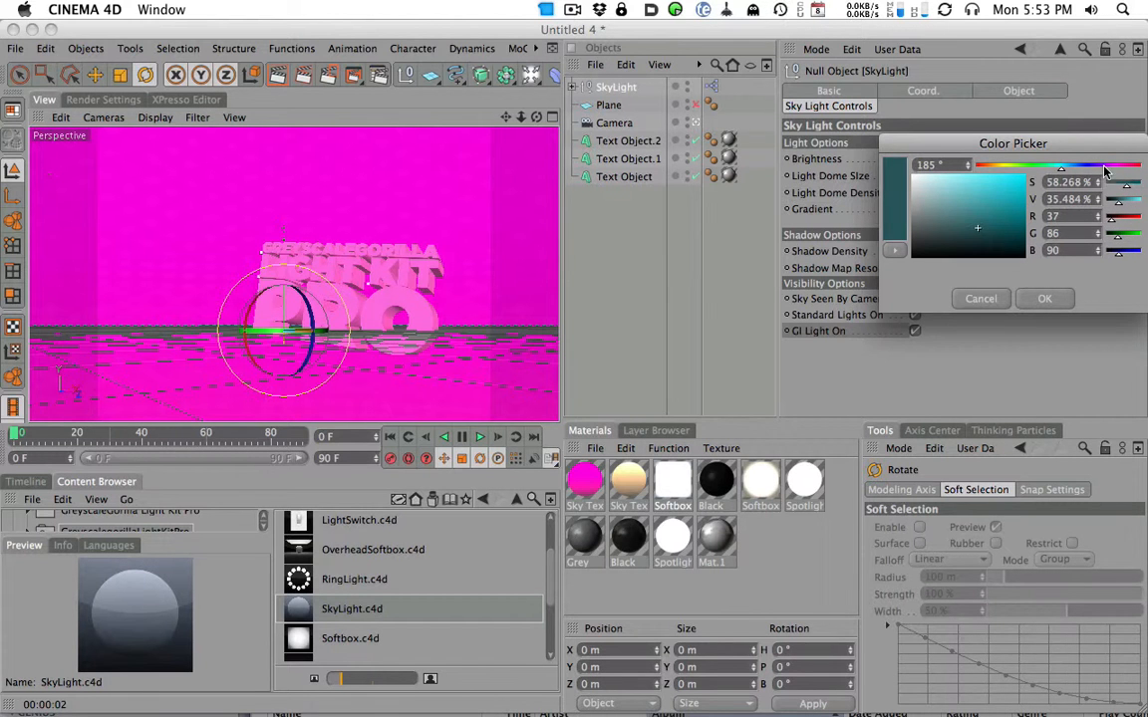
{"action": "left_click_drag", "start_coordinate": [1065, 171], "coordinate": [1072, 171]}
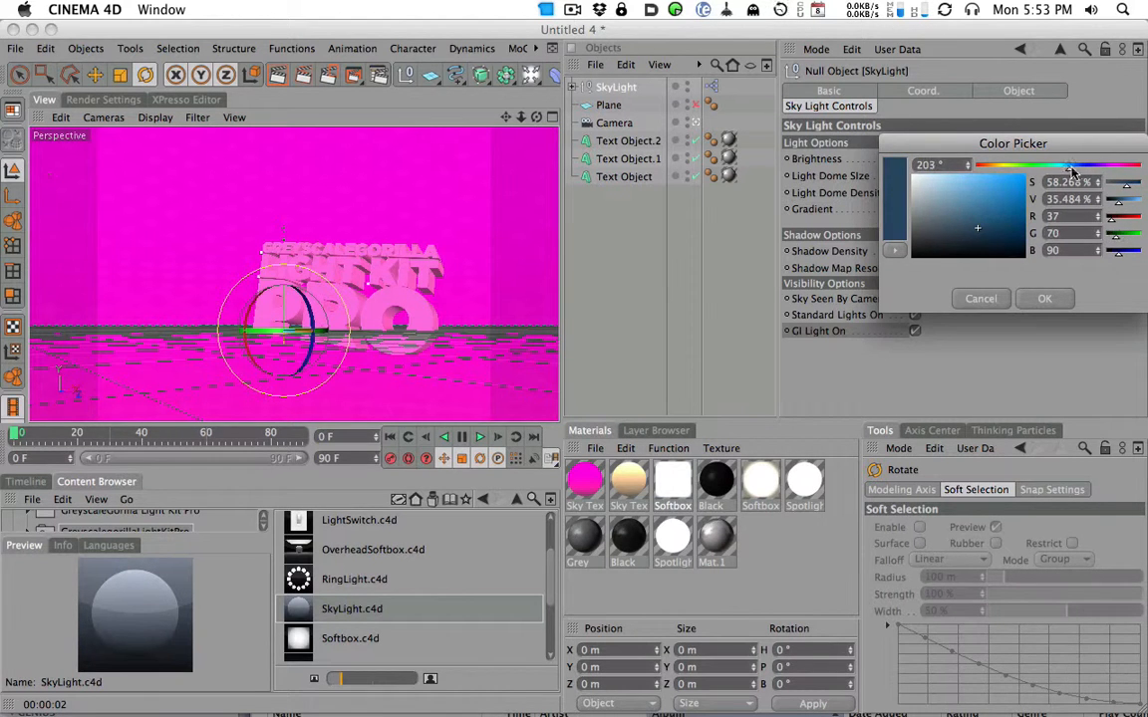
{"action": "left_click", "coordinate": [1047, 299]}
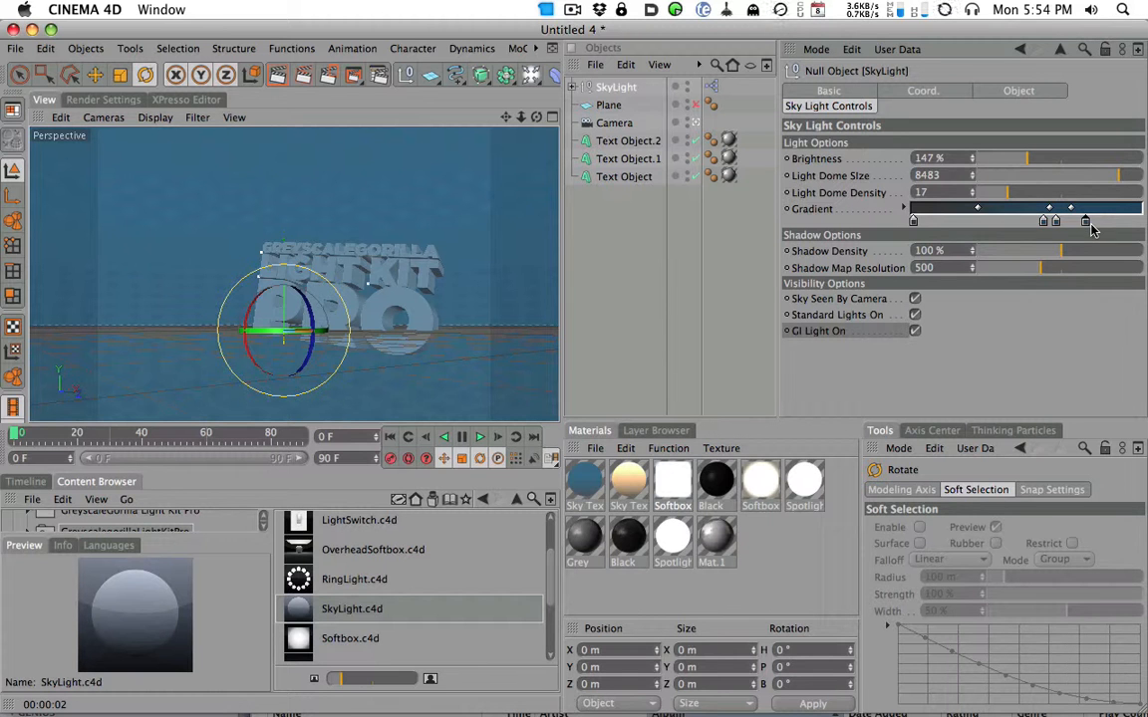
Move the SkyLight gradient's outer blue knot beside the dark blue one and recolour it white with 0% saturation and 100% value.
{"action": "left_click_drag", "start_coordinate": [1086, 221], "coordinate": [1076, 231]}
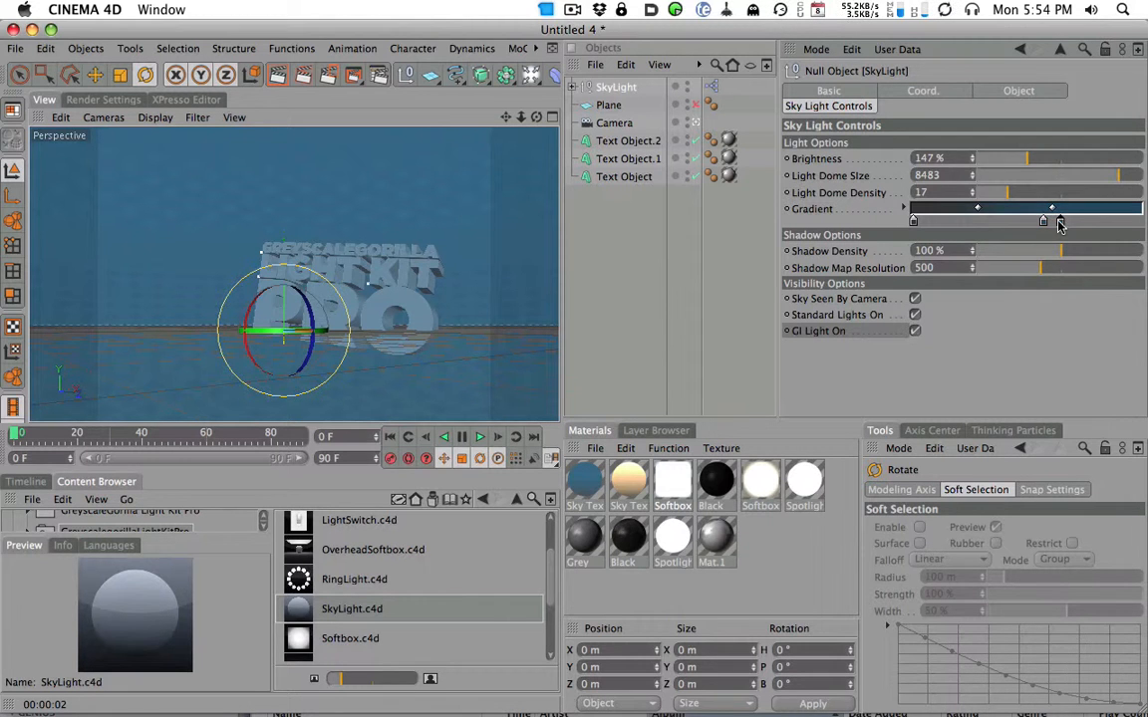
{"action": "double_click", "coordinate": [1056, 222]}
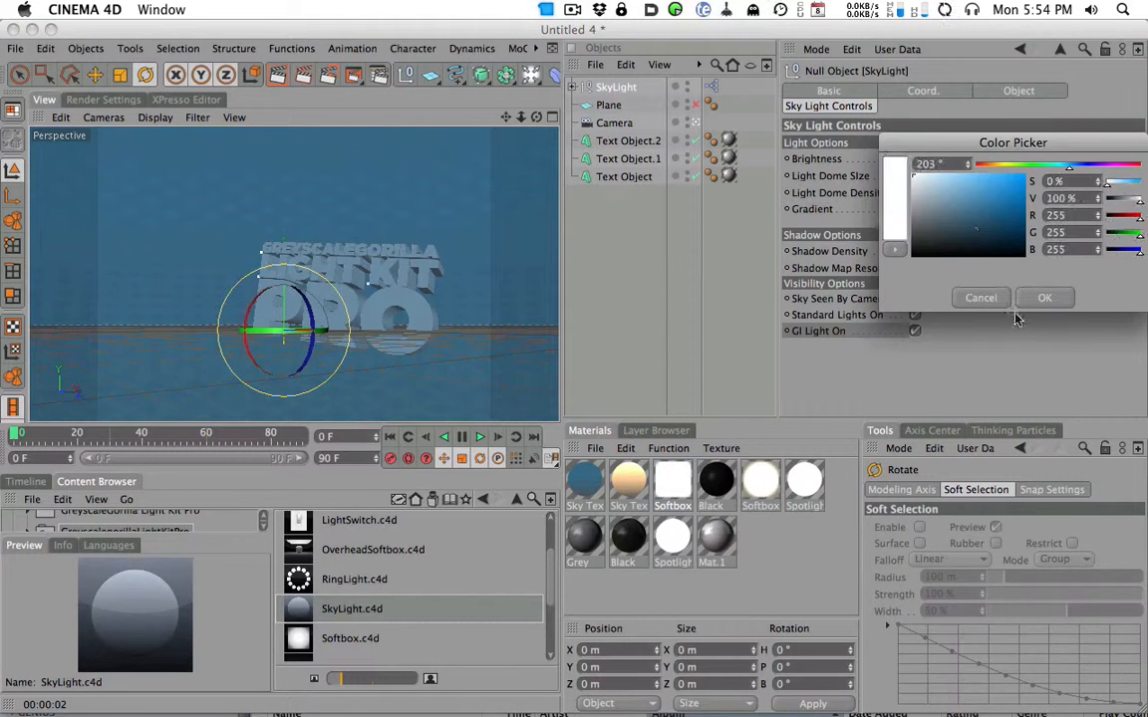
{"action": "left_click", "coordinate": [1045, 297]}
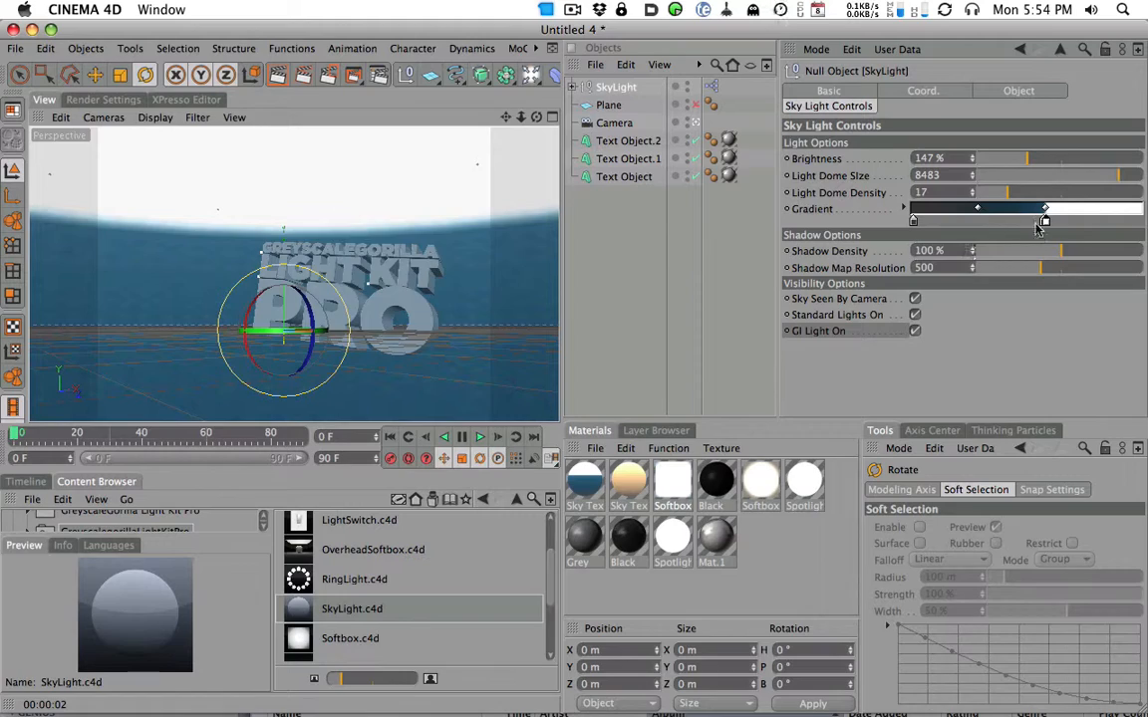
Render the text from the front and from a higher side angle to examine how it reflects the sharply split sky.
{"action": "left_click_drag", "start_coordinate": [398, 309], "coordinate": [439, 249], "text": "alt"}
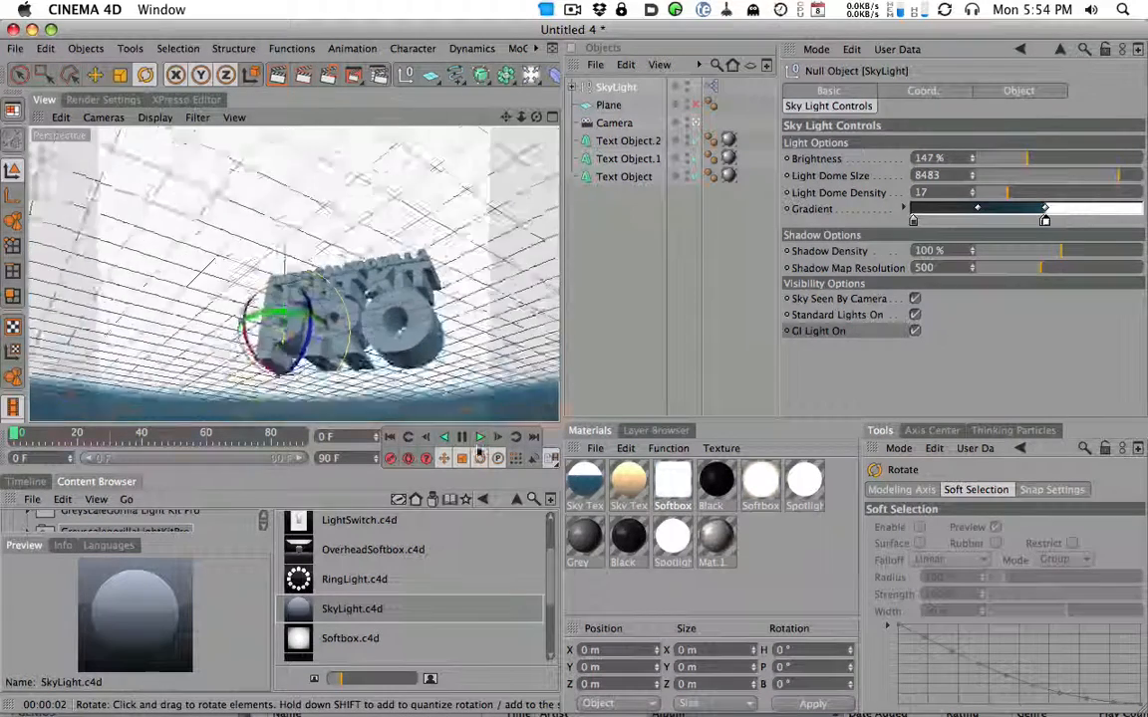
{"action": "key", "text": "super+shift+z"}
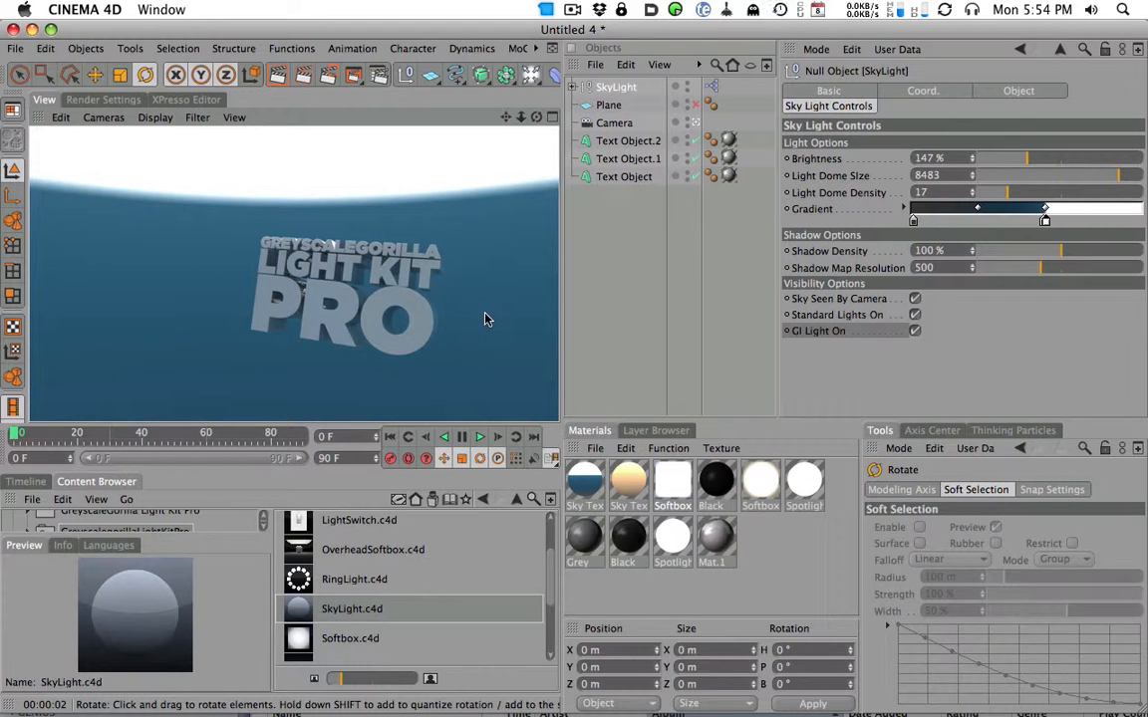
{"action": "left_click_drag", "start_coordinate": [546, 251], "coordinate": [299, 199], "text": "alt"}
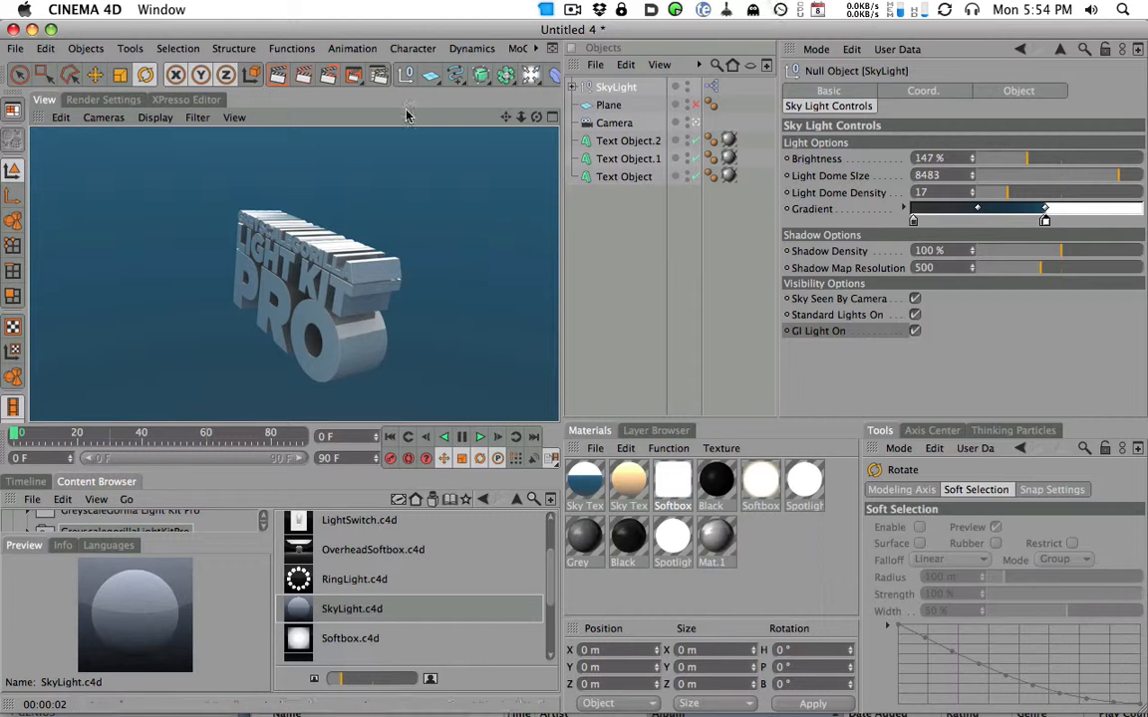
Add a sphere about 306 m across with material Mat.1 beside the text at about Z -167 m, and render the view.
{"action": "left_click_drag", "start_coordinate": [430, 76], "coordinate": [602, 90]}
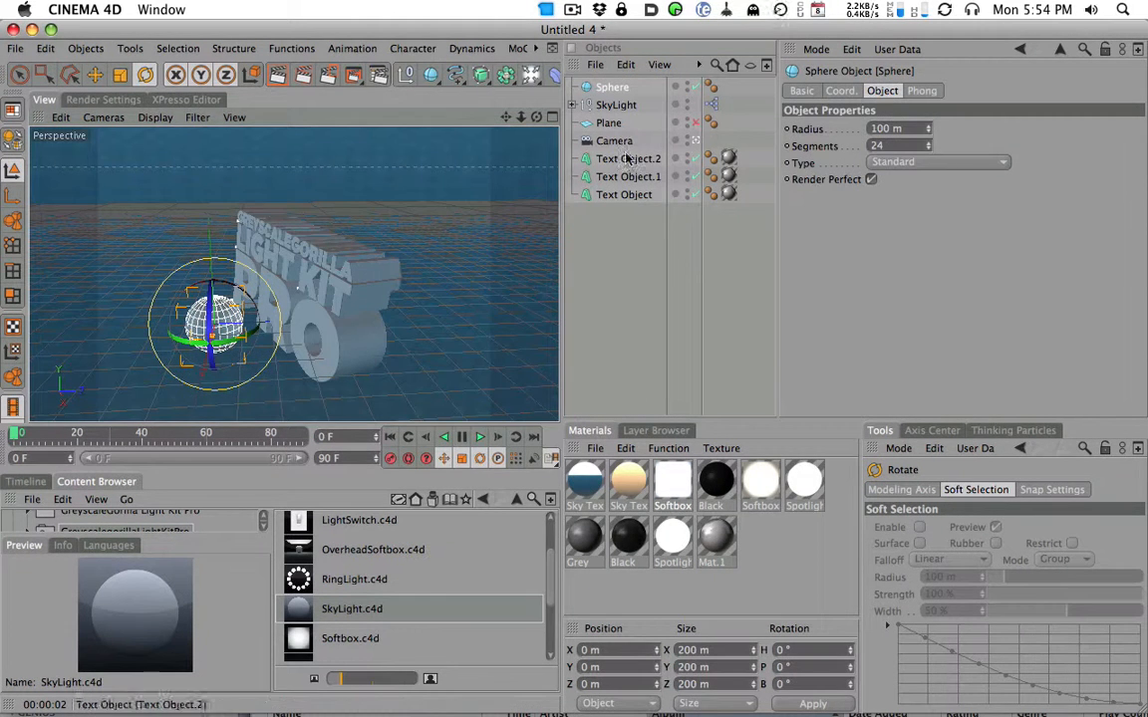
{"action": "left_click_drag", "start_coordinate": [716, 539], "coordinate": [612, 88]}
{"action": "left_click", "coordinate": [119, 75]}
{"action": "mouse_move", "coordinate": [204, 329]}
{"action": "left_mouse_down"}
{"action": "mouse_move", "coordinate": [239, 326]}
{"action": "mouse_move", "coordinate": [214, 326]}
{"action": "left_mouse_up"}
{"action": "key", "text": "e"}
{"action": "left_click", "coordinate": [277, 75]}
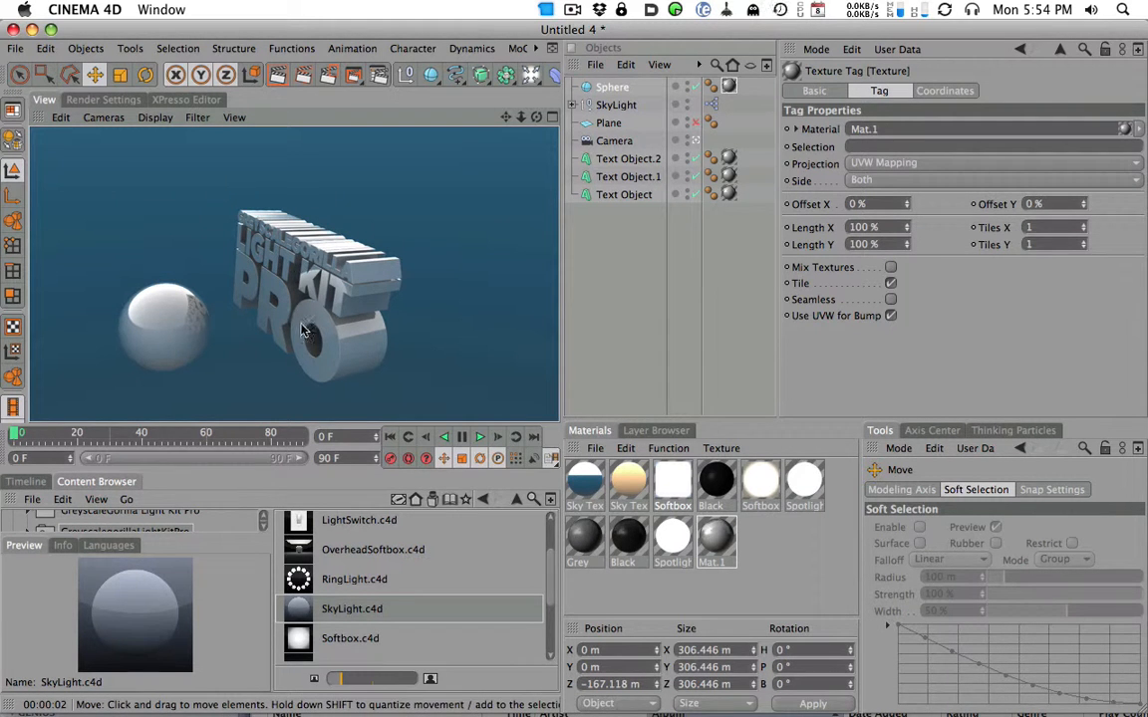
Remove the SkyLight gradient's dark blue knot, and place the dark grey knot beside the white one, recoloured black.
{"action": "left_click", "coordinate": [616, 105]}
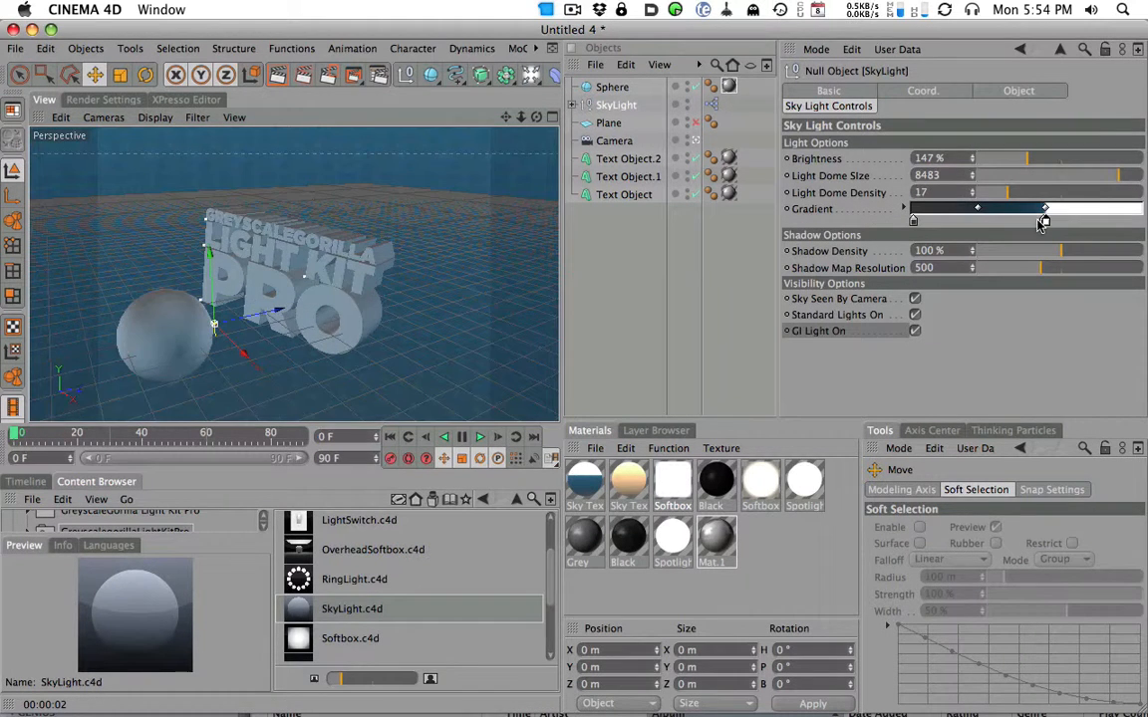
{"action": "left_click_drag", "start_coordinate": [1043, 225], "coordinate": [1023, 253]}
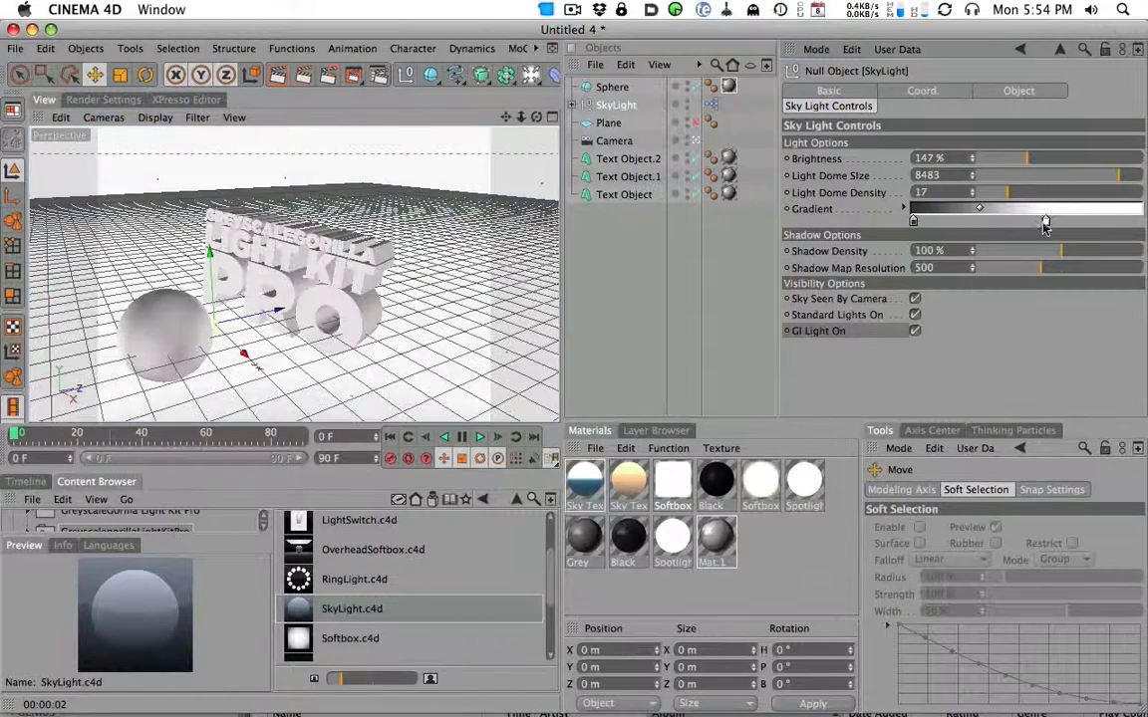
{"action": "left_click_drag", "start_coordinate": [913, 222], "coordinate": [1042, 221]}
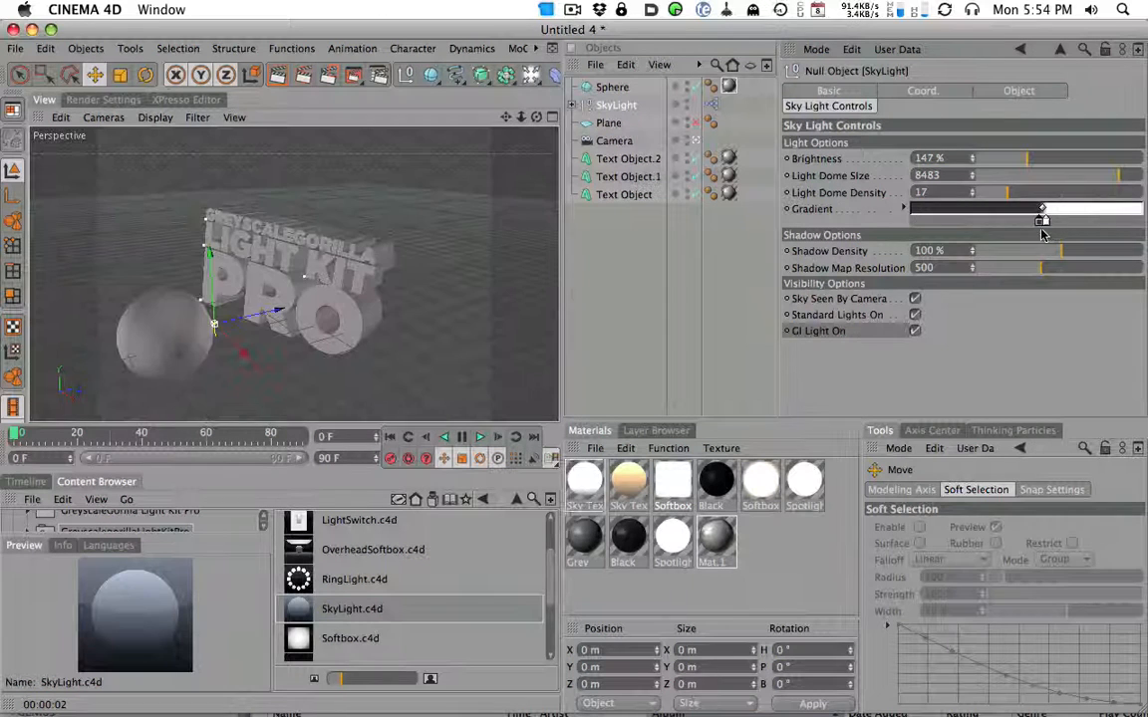
{"action": "double_click", "coordinate": [1043, 222]}
{"action": "left_click", "coordinate": [1043, 295]}
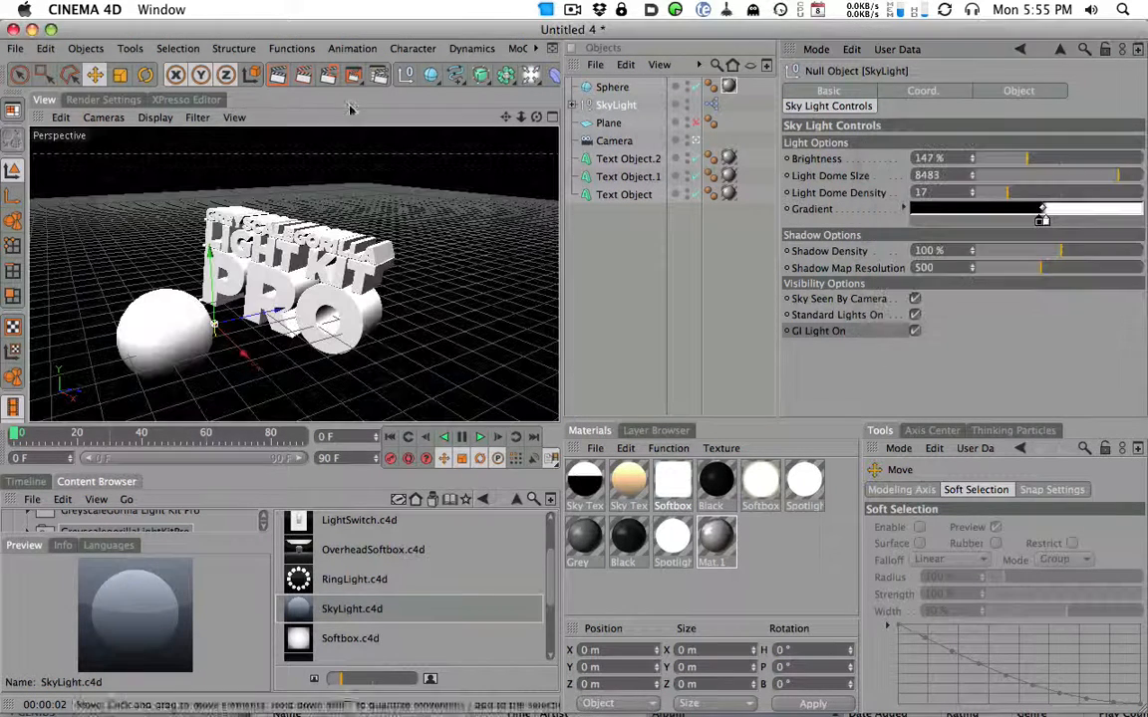
Render the text and sphere from above and from a low angle to examine the black and white sky's lighting.
{"action": "key", "text": "ctrl+r"}
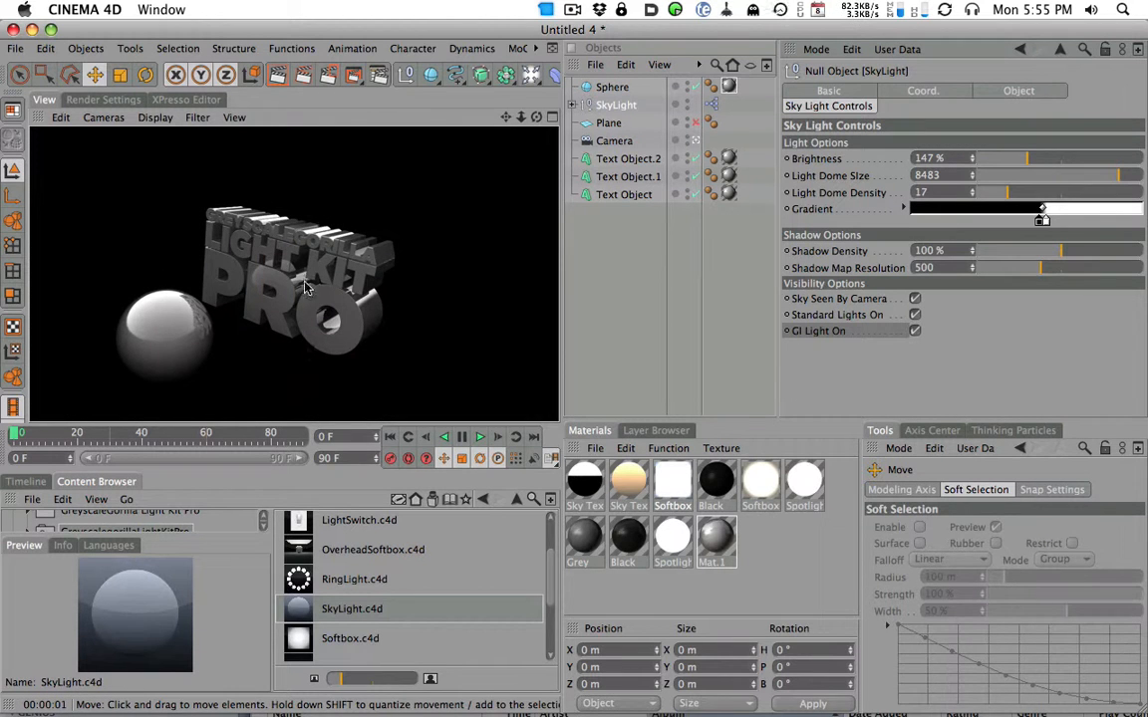
{"action": "left_click_drag", "start_coordinate": [311, 289], "coordinate": [284, 109], "text": "alt"}
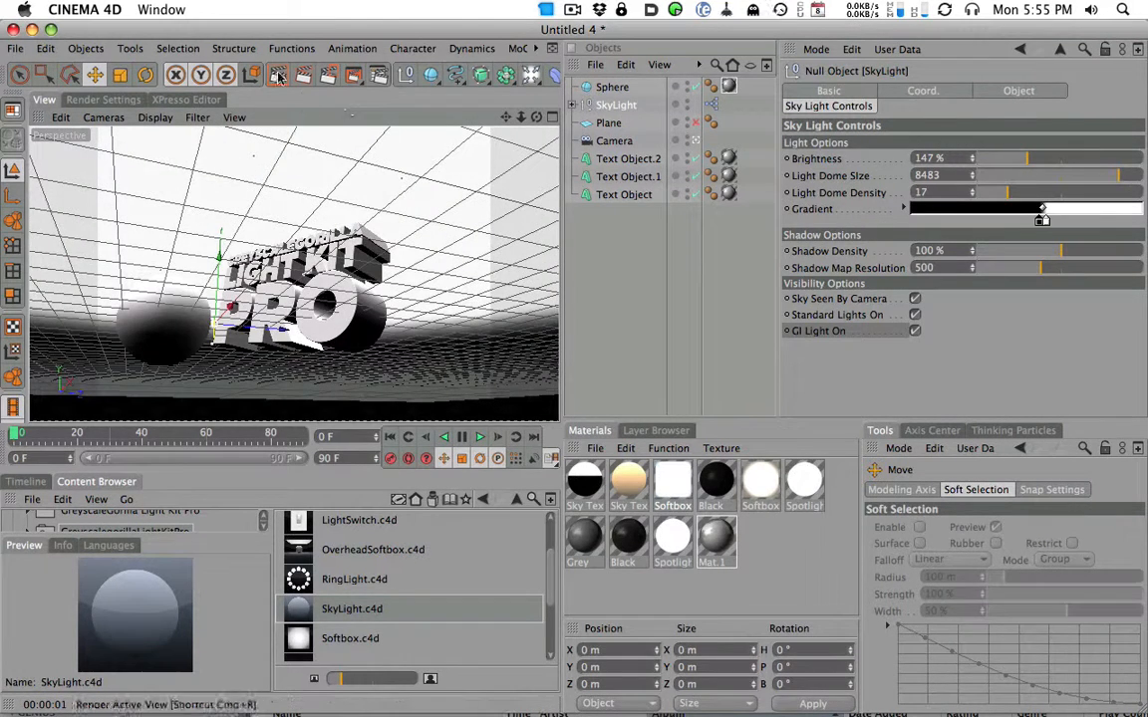
{"action": "key", "text": "ctrl+r"}
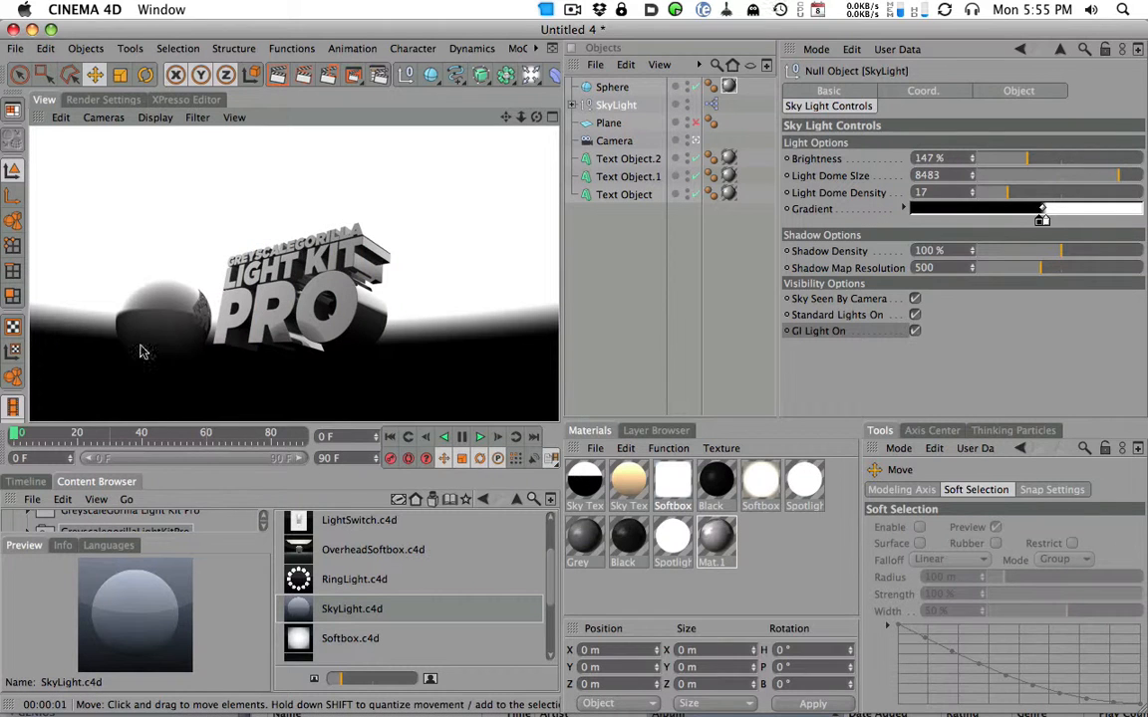
Add copies of the white and black knots near the SkyLight gradient's start and recolour the copied white knot red.
{"action": "left_click_drag", "start_coordinate": [419, 327], "coordinate": [345, 227], "text": "alt"}
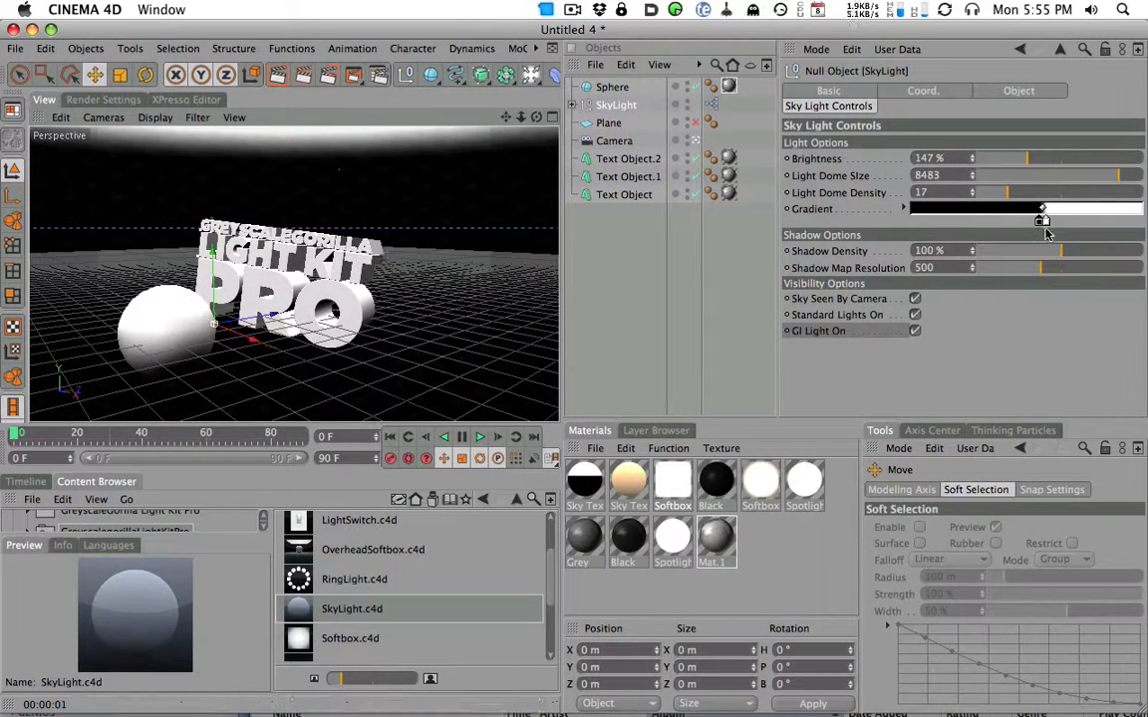
{"action": "left_click_drag", "start_coordinate": [1046, 222], "coordinate": [927, 223], "text": "ctrl"}
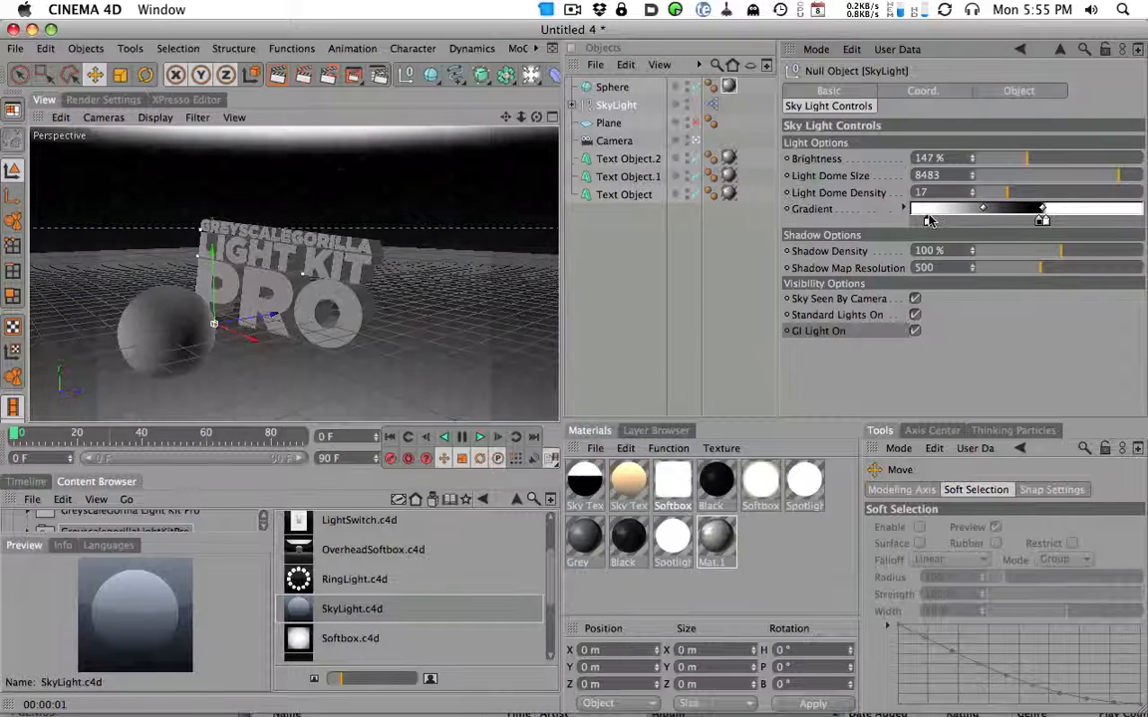
{"action": "left_click_drag", "start_coordinate": [1039, 223], "coordinate": [933, 230], "text": "ctrl"}
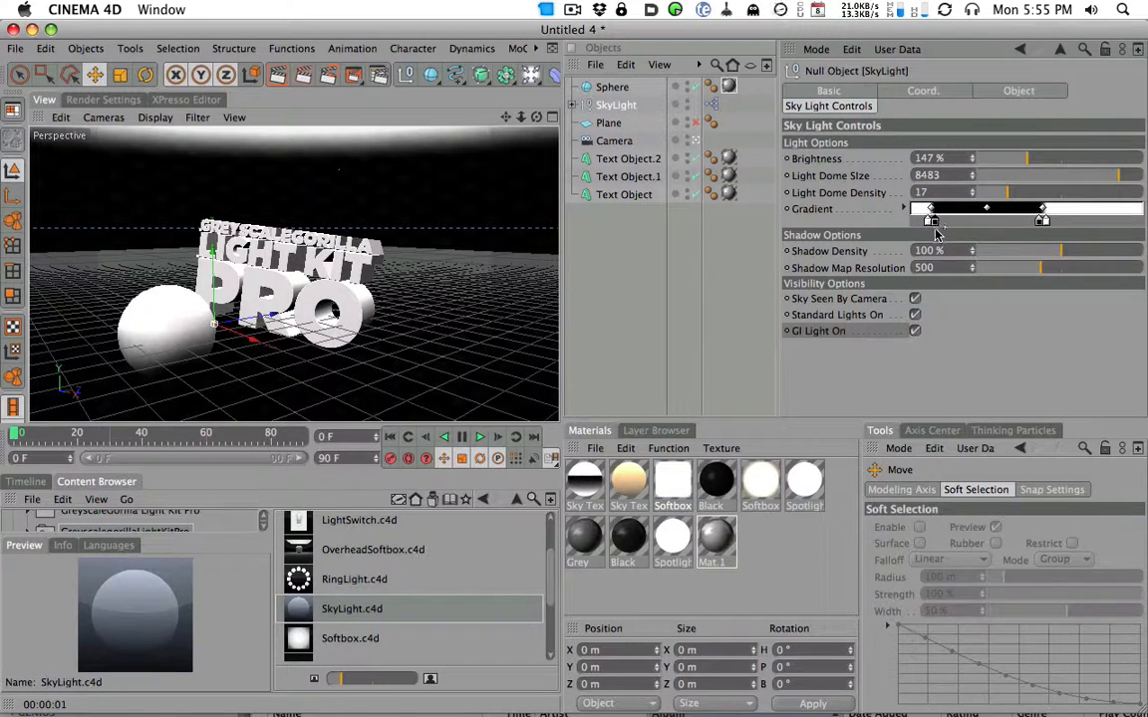
{"action": "double_click", "coordinate": [929, 222]}
{"action": "left_click", "coordinate": [939, 176]}
{"action": "left_click", "coordinate": [956, 298]}
Widen the red area at the gradient's start slightly and render the text and sphere from wide and close low angles.
{"action": "left_click_drag", "start_coordinate": [444, 171], "coordinate": [418, 256], "text": "alt"}
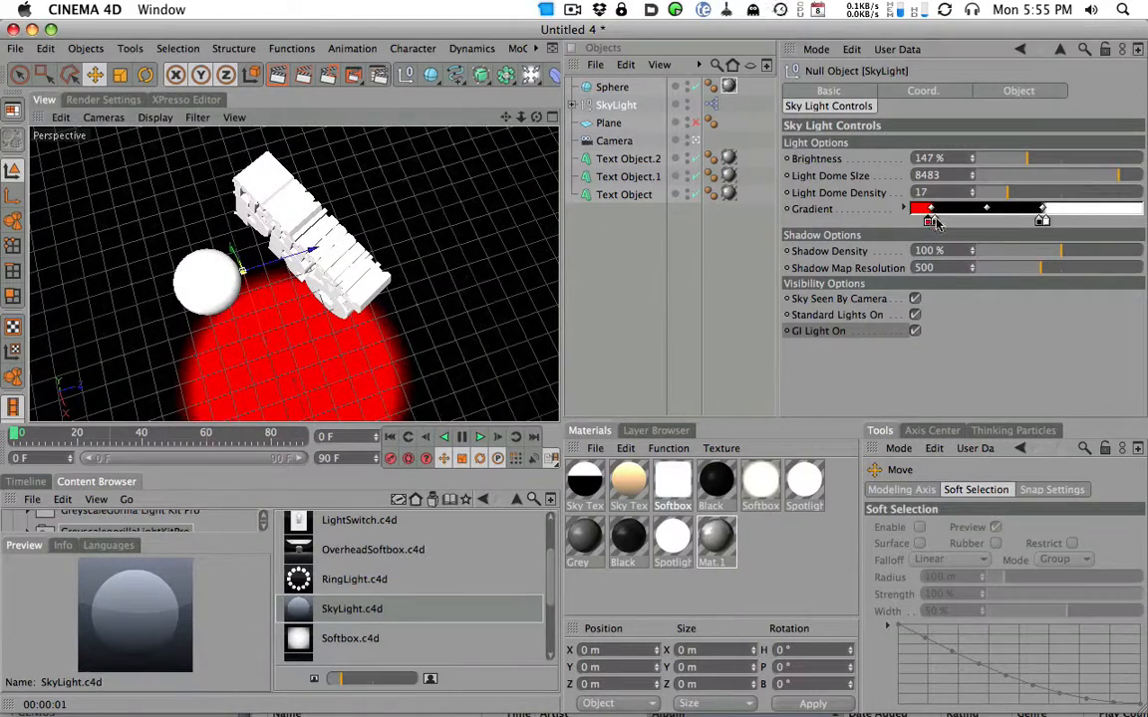
{"action": "left_click_drag", "start_coordinate": [931, 220], "coordinate": [938, 220]}
{"action": "left_click_drag", "start_coordinate": [304, 257], "coordinate": [421, 302], "text": "alt"}
{"action": "left_click", "coordinate": [278, 76]}
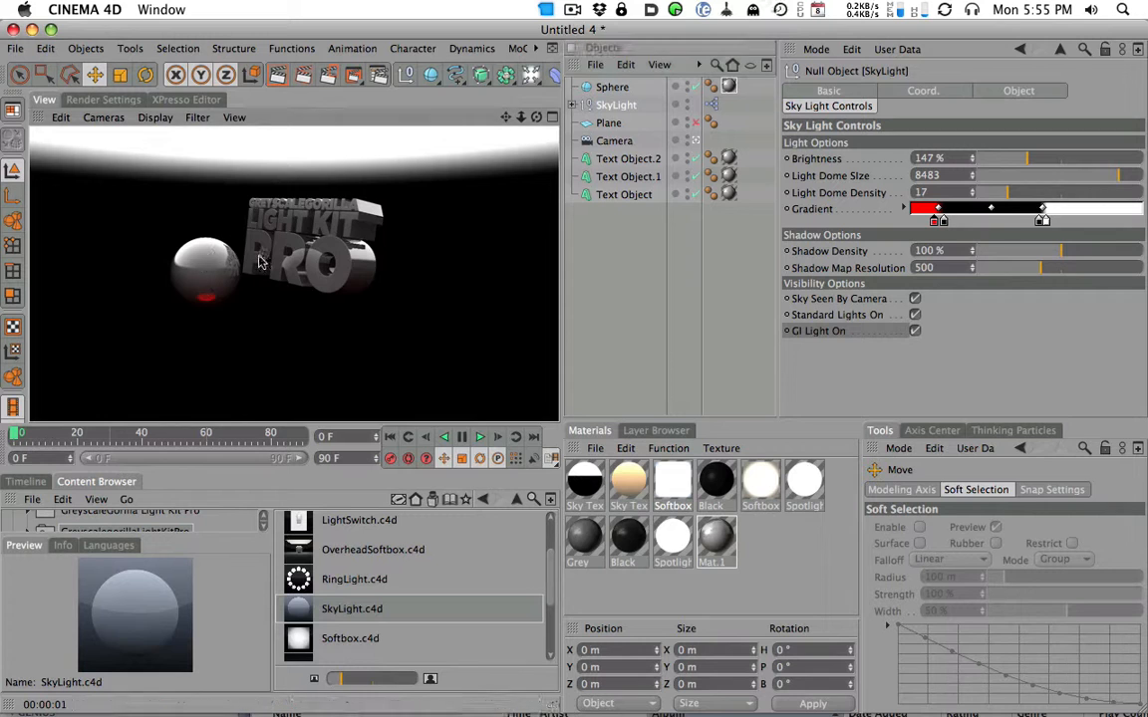
{"action": "left_click_drag", "start_coordinate": [378, 390], "coordinate": [434, 308], "text": "alt"}
{"action": "right_click_drag", "start_coordinate": [433, 308], "coordinate": [462, 259], "text": "alt"}
{"action": "left_click", "coordinate": [282, 80]}
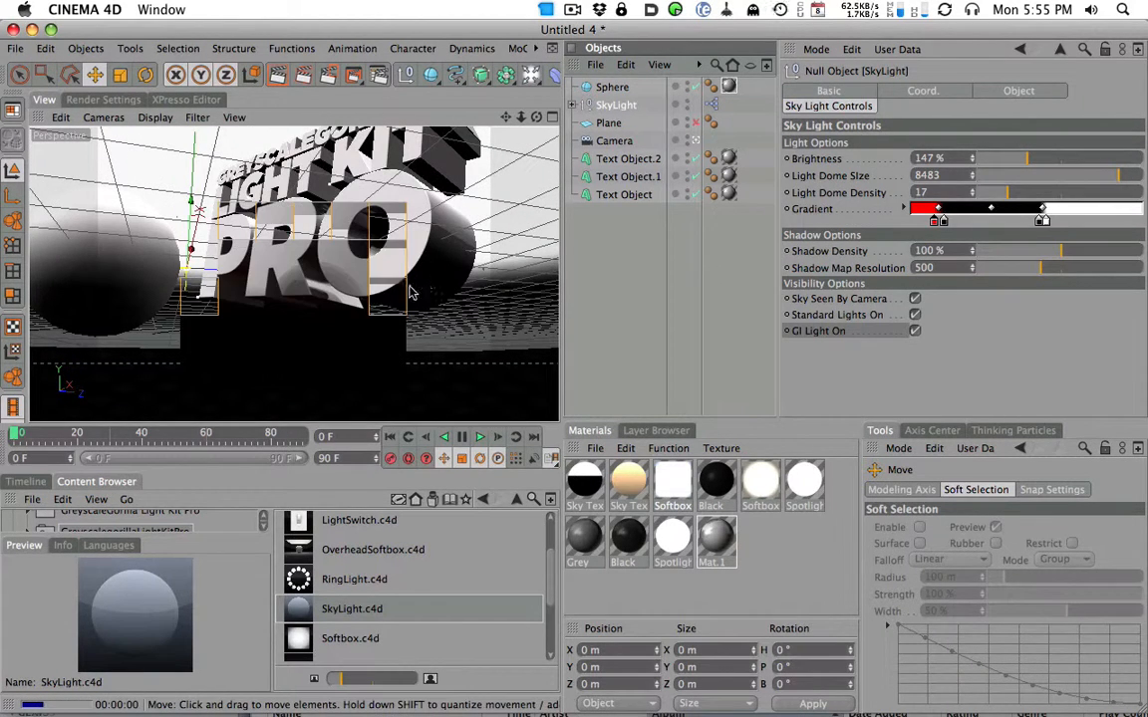
Remove the red knot and its neighbouring black knot from the start of the SkyLight gradient.
{"action": "left_click_drag", "start_coordinate": [486, 302], "coordinate": [254, 299], "text": "alt"}
{"action": "right_click_drag", "start_coordinate": [254, 299], "coordinate": [176, 326], "text": "alt"}
{"action": "left_click_drag", "start_coordinate": [427, 279], "coordinate": [371, 248], "text": "alt"}
{"action": "middle_click_drag", "start_coordinate": [370, 247], "coordinate": [400, 269], "text": "alt"}
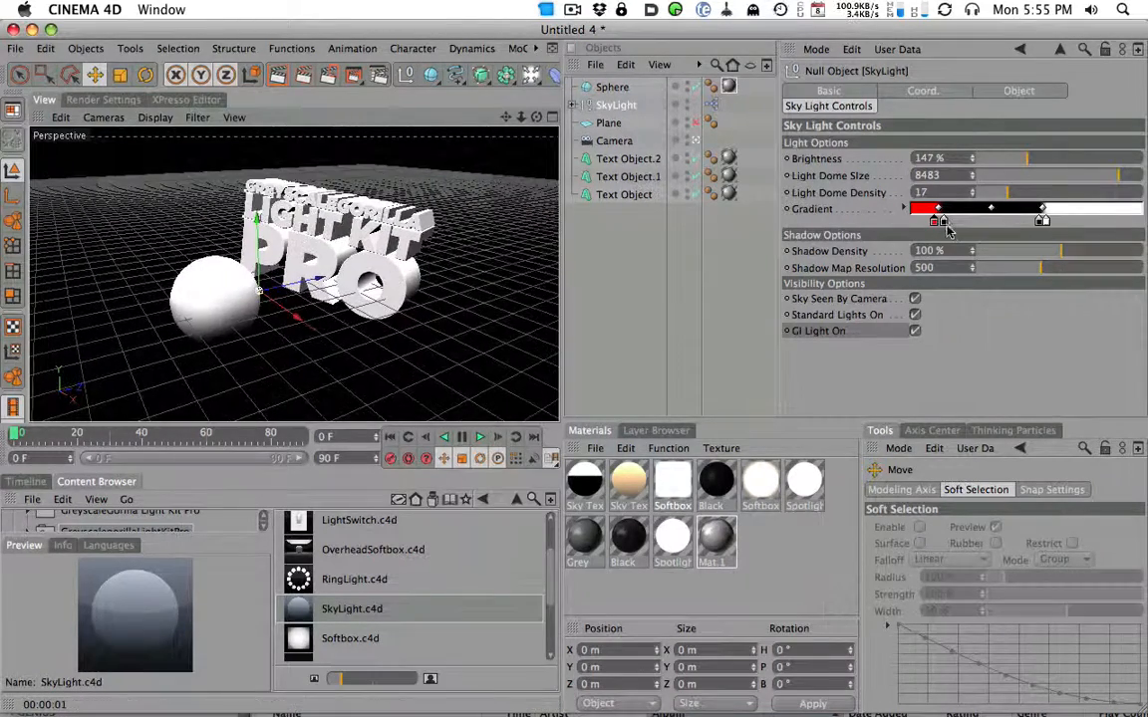
{"action": "left_click_drag", "start_coordinate": [945, 224], "coordinate": [935, 281]}
{"action": "left_click_drag", "start_coordinate": [935, 225], "coordinate": [946, 277]}
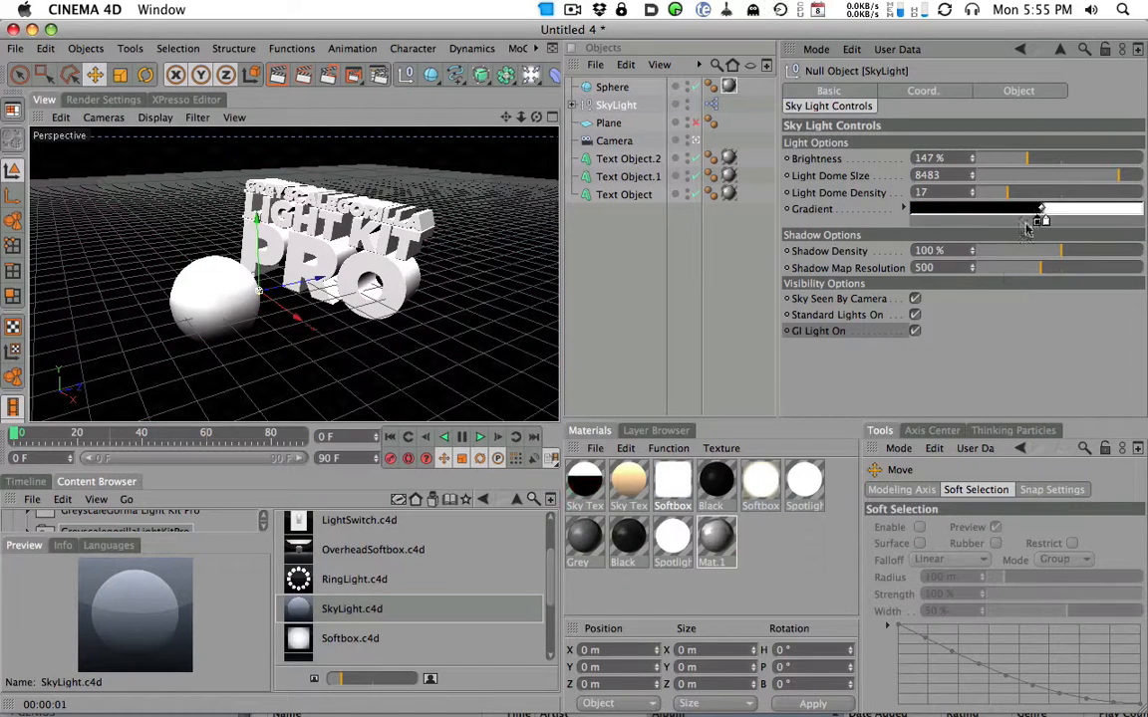
Put a black knot at the gradient's start and a blue knot with hue 205°, saturation 56.693% and value 43.011% beside the white one.
{"action": "left_click_drag", "start_coordinate": [1040, 223], "coordinate": [893, 229]}
{"action": "left_click", "coordinate": [915, 224]}
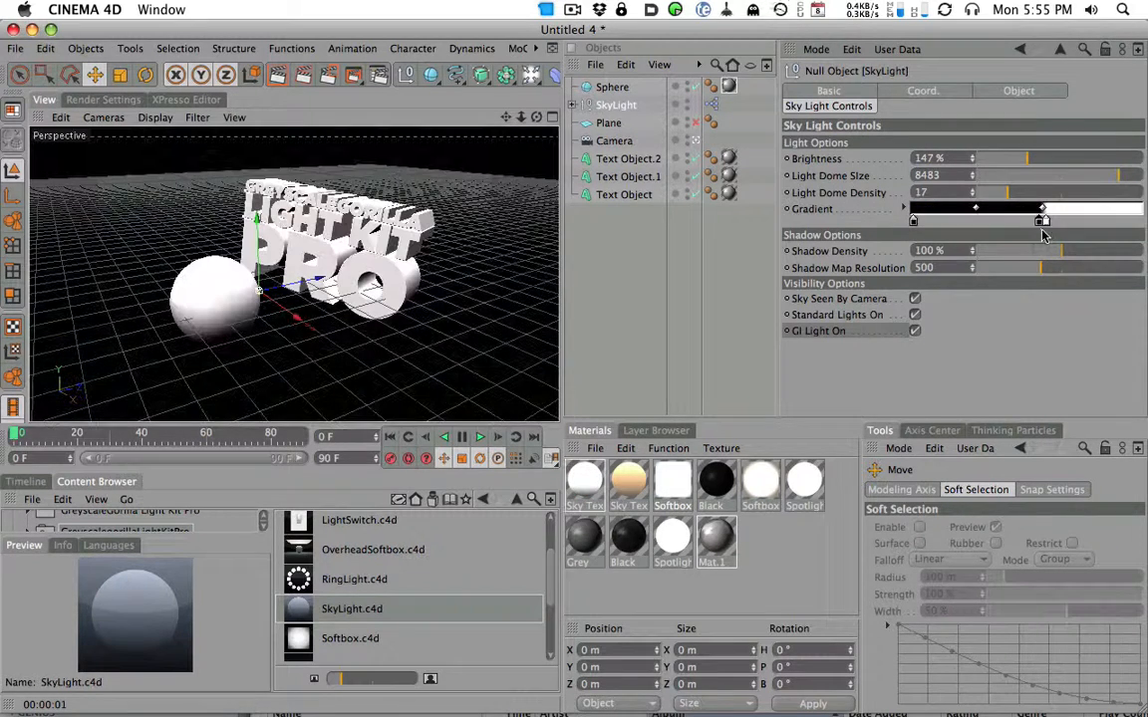
{"action": "double_click", "coordinate": [915, 223]}
{"action": "left_click_drag", "start_coordinate": [977, 200], "coordinate": [987, 221]}
{"action": "left_click_drag", "start_coordinate": [1081, 167], "coordinate": [1069, 166]}
{"action": "left_click_drag", "start_coordinate": [1012, 219], "coordinate": [1070, 224]}
{"action": "left_click", "coordinate": [1044, 300]}
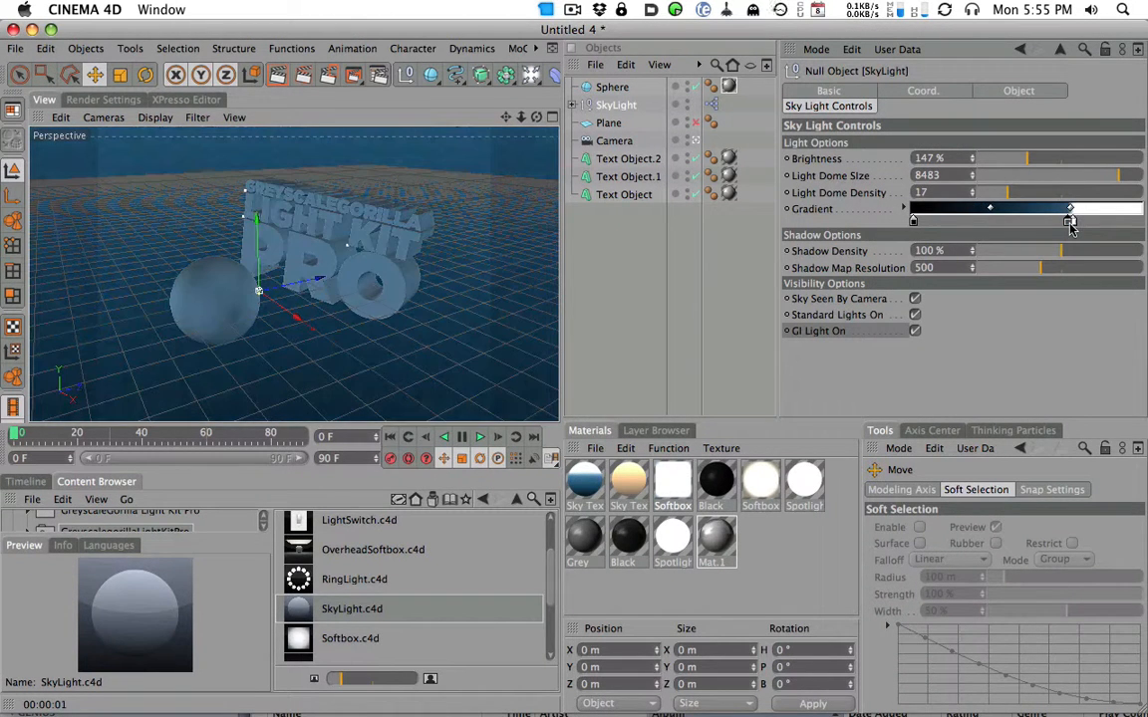
Render the text and sphere from two angles to examine the black-to-blue sky's lighting and reflections.
{"action": "left_click", "coordinate": [278, 75]}
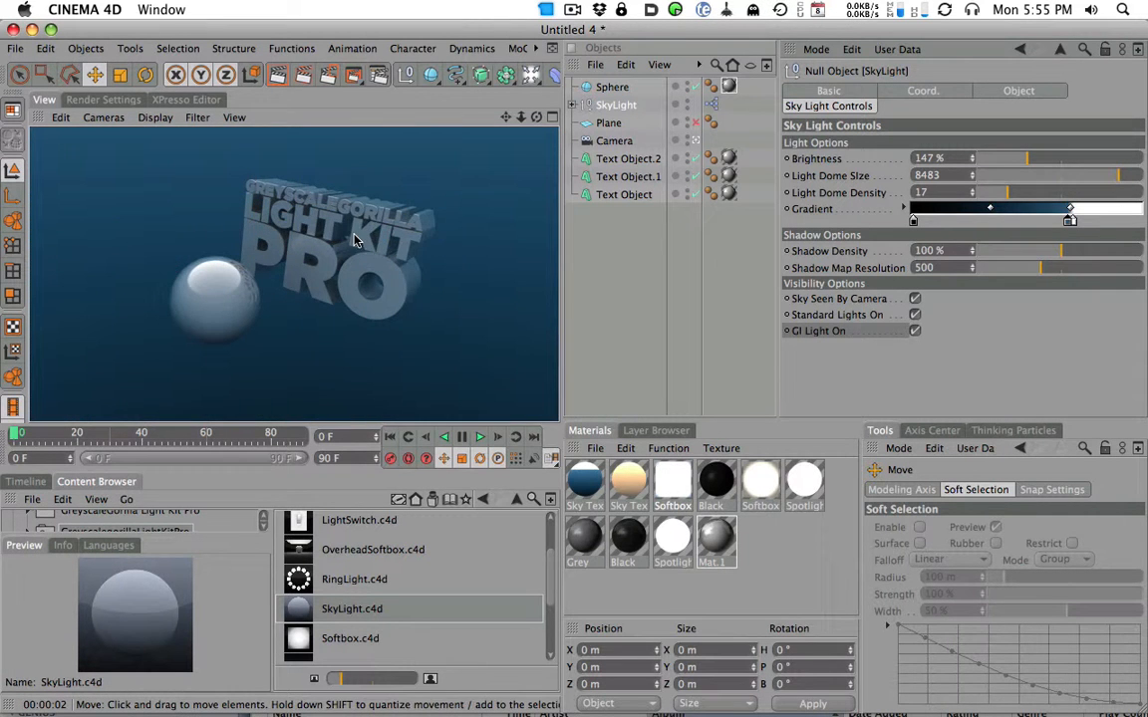
{"action": "left_click_drag", "start_coordinate": [365, 262], "coordinate": [375, 245], "text": "alt"}
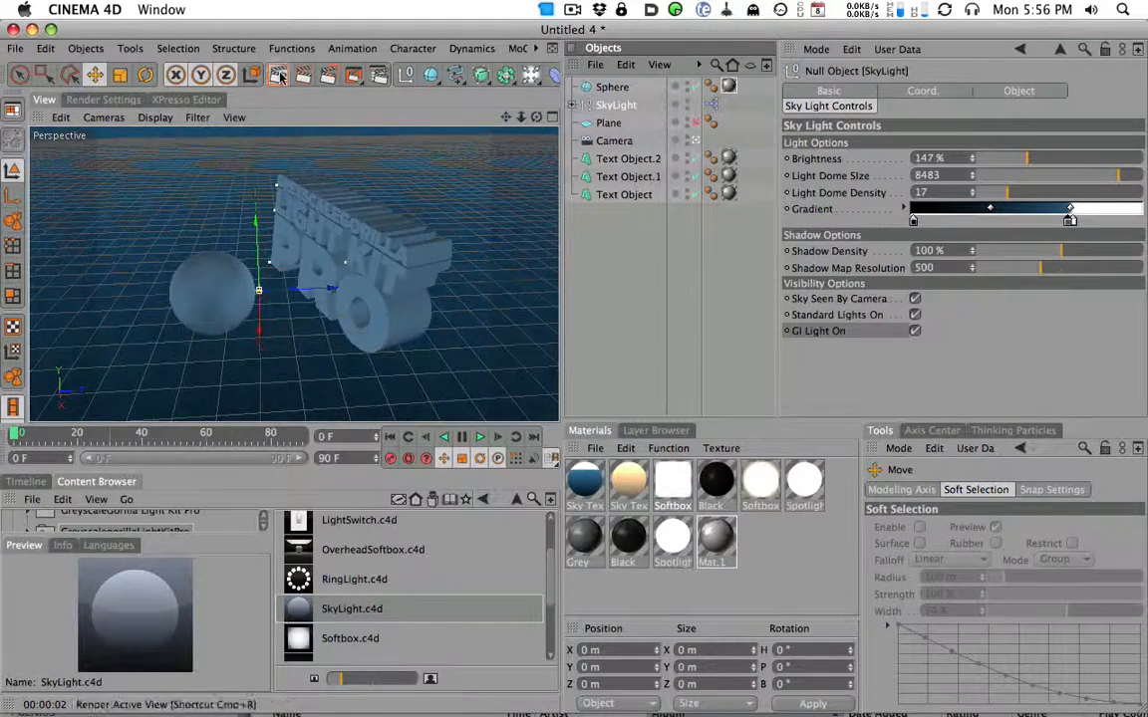
{"action": "key", "text": "super+r"}
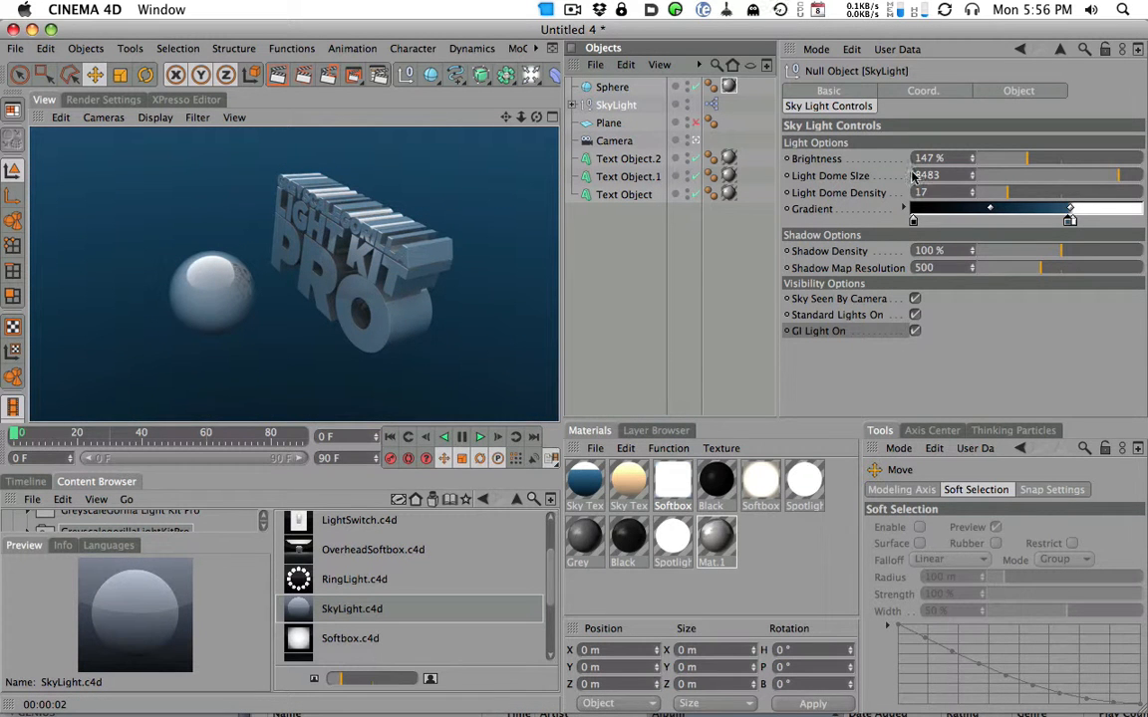
Set the SkyLight's brightness to 227%.
{"action": "left_click_drag", "start_coordinate": [1037, 162], "coordinate": [1055, 159]}
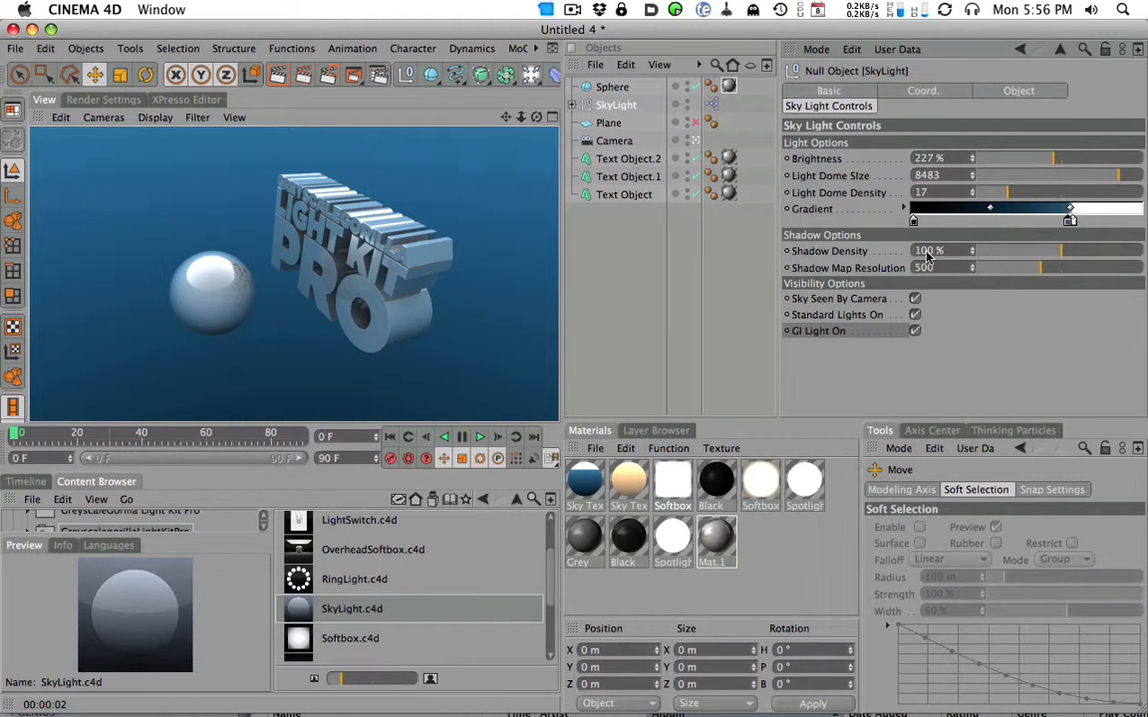
{"action": "left_click", "coordinate": [614, 109]}
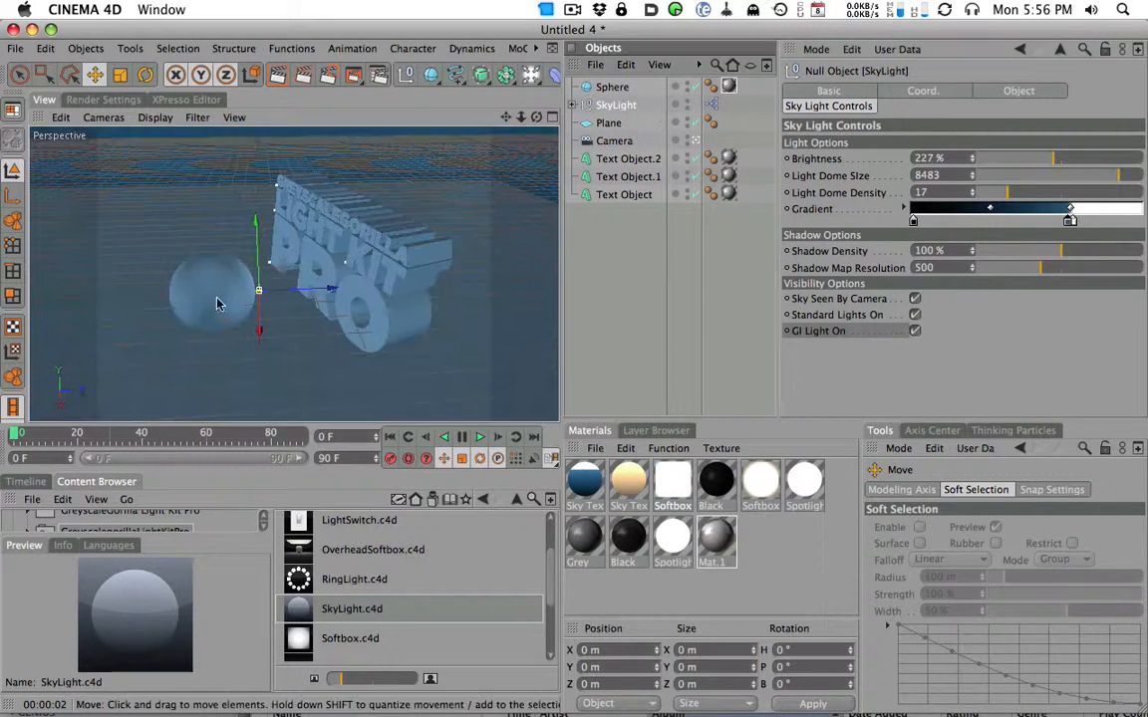
Delete the sphere, enable the Plane object and frame the three lines of text in a closer view.
{"action": "left_click", "coordinate": [221, 306]}
{"action": "key", "text": "Delete"}
{"action": "left_click_drag", "start_coordinate": [453, 223], "coordinate": [335, 302], "text": "alt"}
{"action": "right_click_drag", "start_coordinate": [336, 302], "coordinate": [858, 213], "text": "alt"}
{"action": "middle_click_drag", "start_coordinate": [349, 329], "coordinate": [297, 376], "text": "alt"}
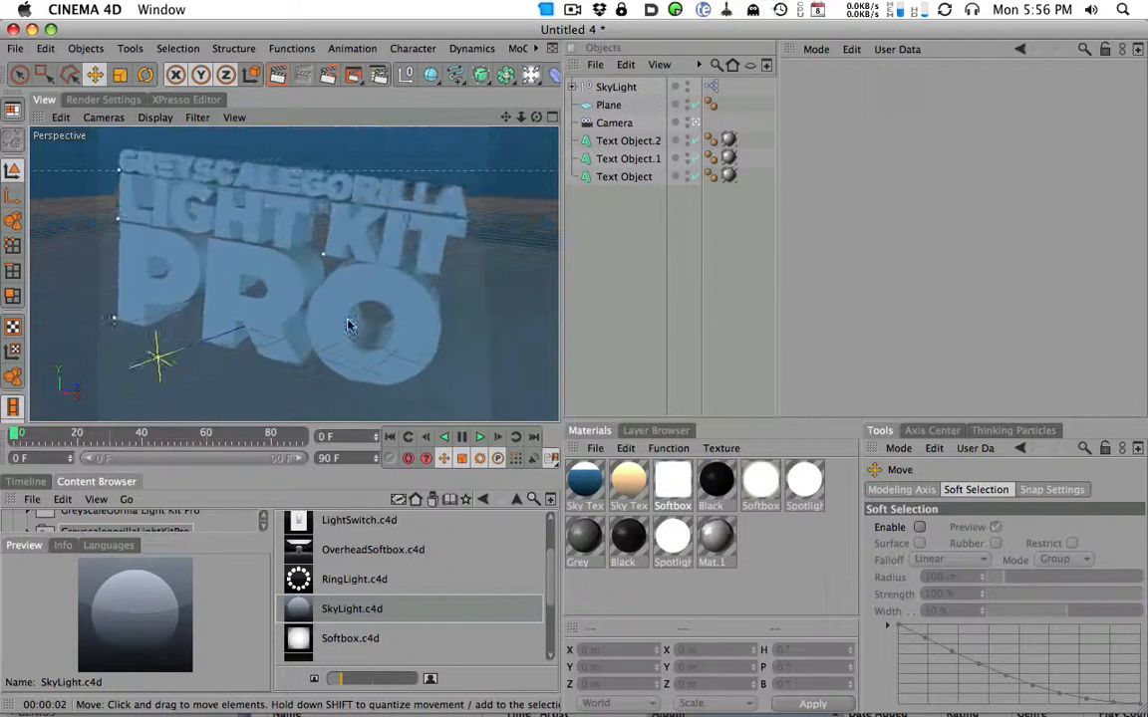
{"action": "right_click_drag", "start_coordinate": [420, 297], "coordinate": [344, 302], "text": "alt"}
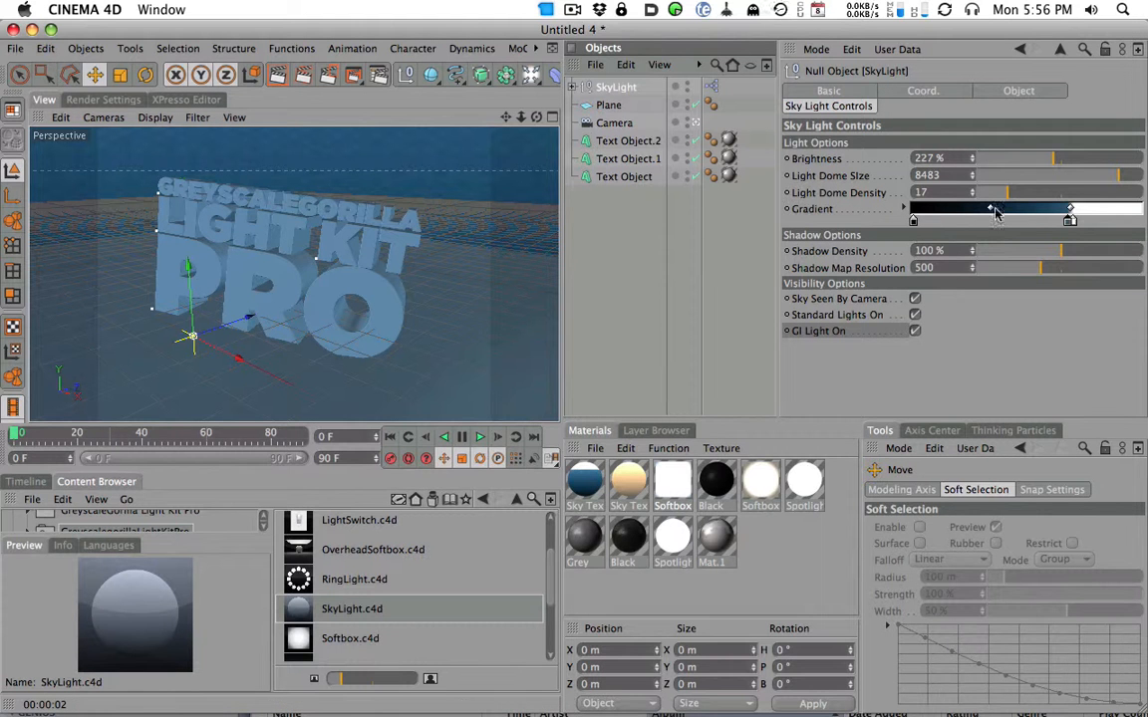
Move the gradient's blue knot back, recolour it grey-green with hue 163°, saturation 19.685% and value 47.312%, and shift the white knot near the end.
{"action": "left_click_drag", "start_coordinate": [1068, 221], "coordinate": [1041, 222]}
{"action": "double_click", "coordinate": [1041, 224]}
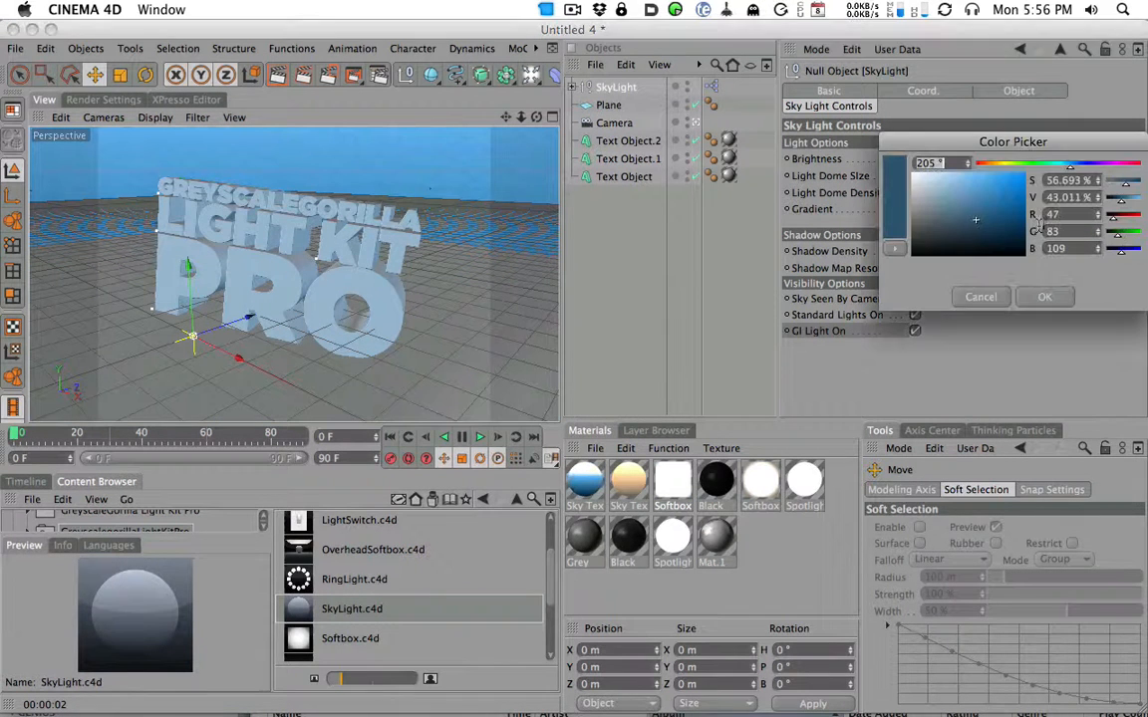
{"action": "left_click", "coordinate": [1048, 167]}
{"action": "mouse_move", "coordinate": [969, 220]}
{"action": "left_mouse_down"}
{"action": "mouse_move", "coordinate": [929, 228]}
{"action": "mouse_move", "coordinate": [930, 194]}
{"action": "mouse_move", "coordinate": [933, 221]}
{"action": "left_mouse_up"}
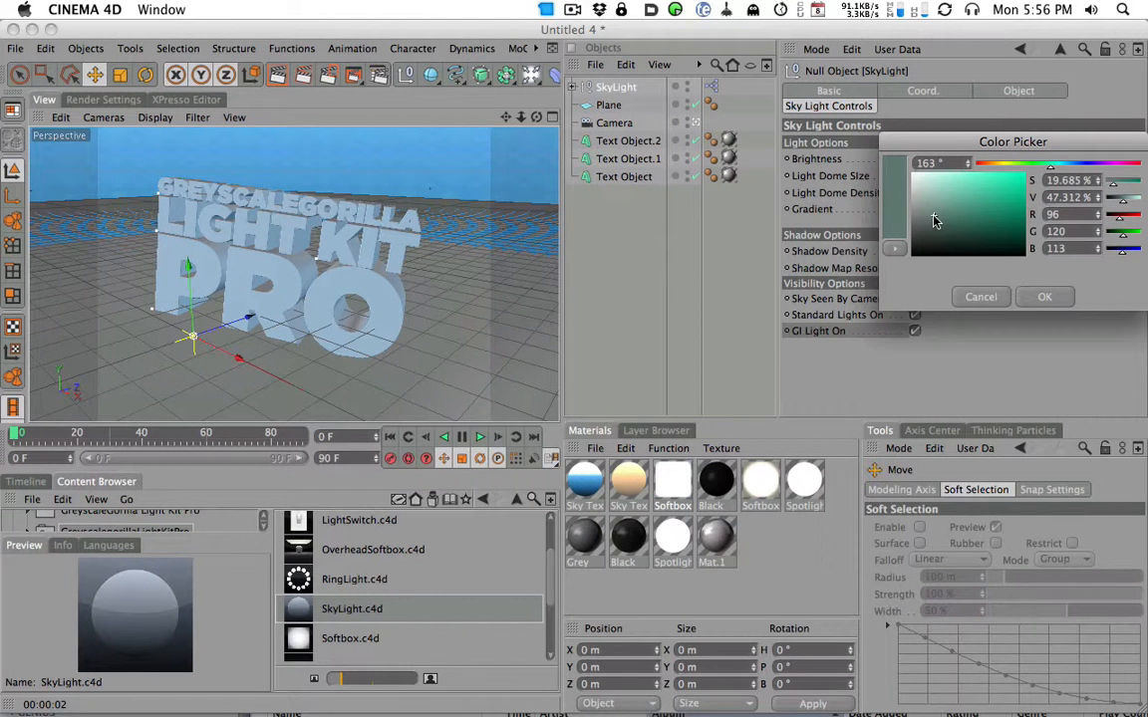
{"action": "left_click", "coordinate": [1045, 297]}
{"action": "left_click_drag", "start_coordinate": [1086, 223], "coordinate": [1114, 225]}
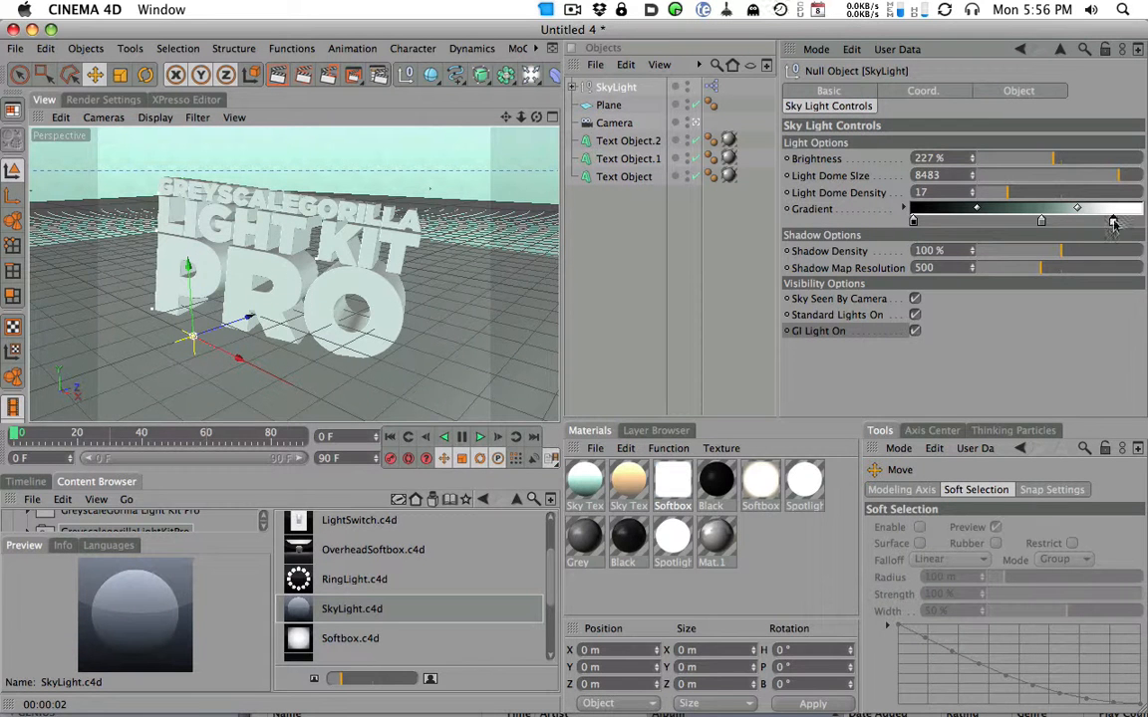
Add a knot beside the SkyLight gradient's white knot, shift its hue to grey-blue and render the text.
{"action": "left_click_drag", "start_coordinate": [943, 223], "coordinate": [1063, 225]}
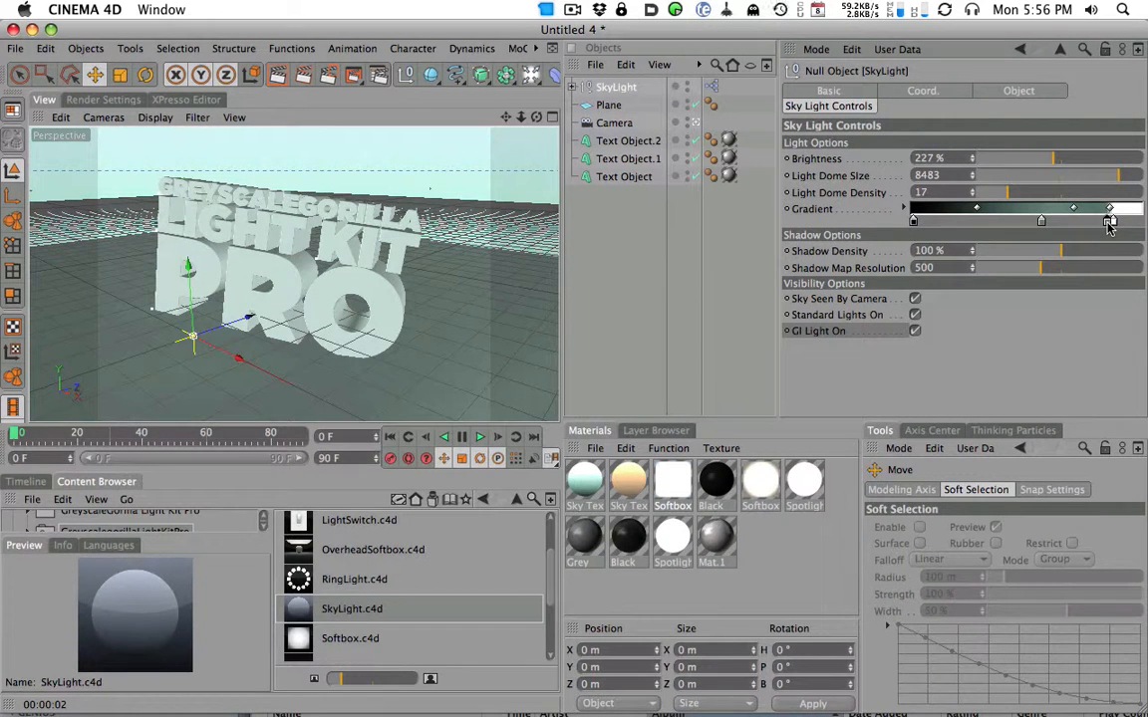
{"action": "double_click", "coordinate": [1106, 222]}
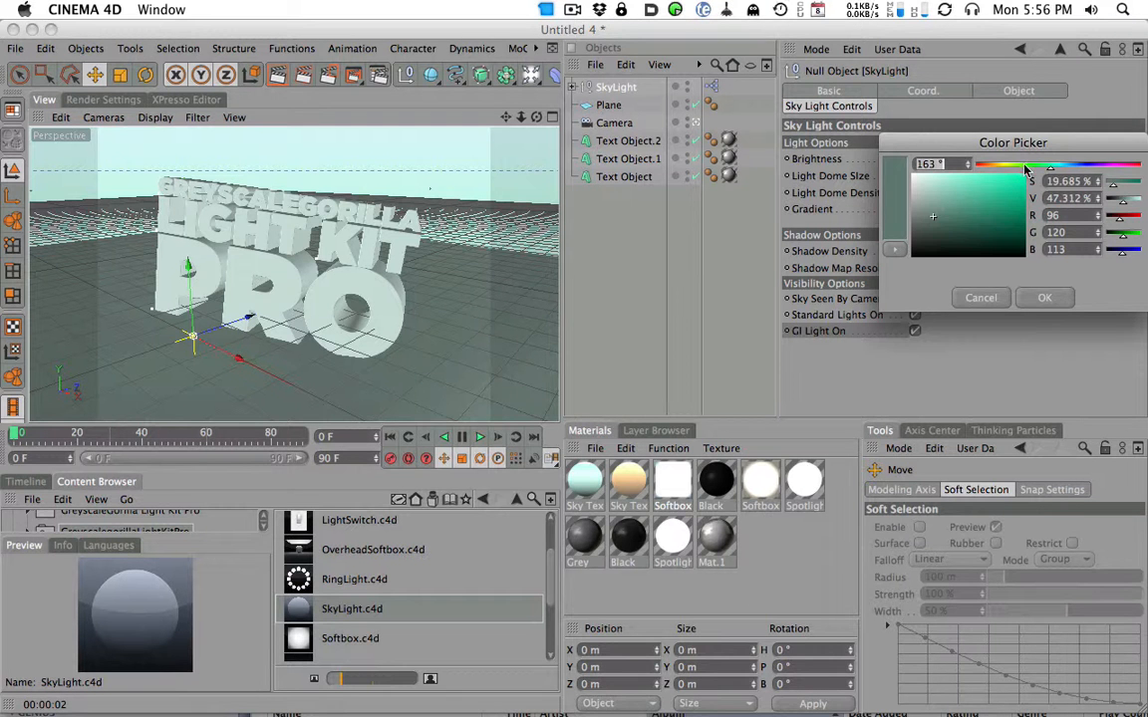
{"action": "left_click_drag", "start_coordinate": [1024, 171], "coordinate": [1072, 171]}
{"action": "left_click", "coordinate": [1045, 298]}
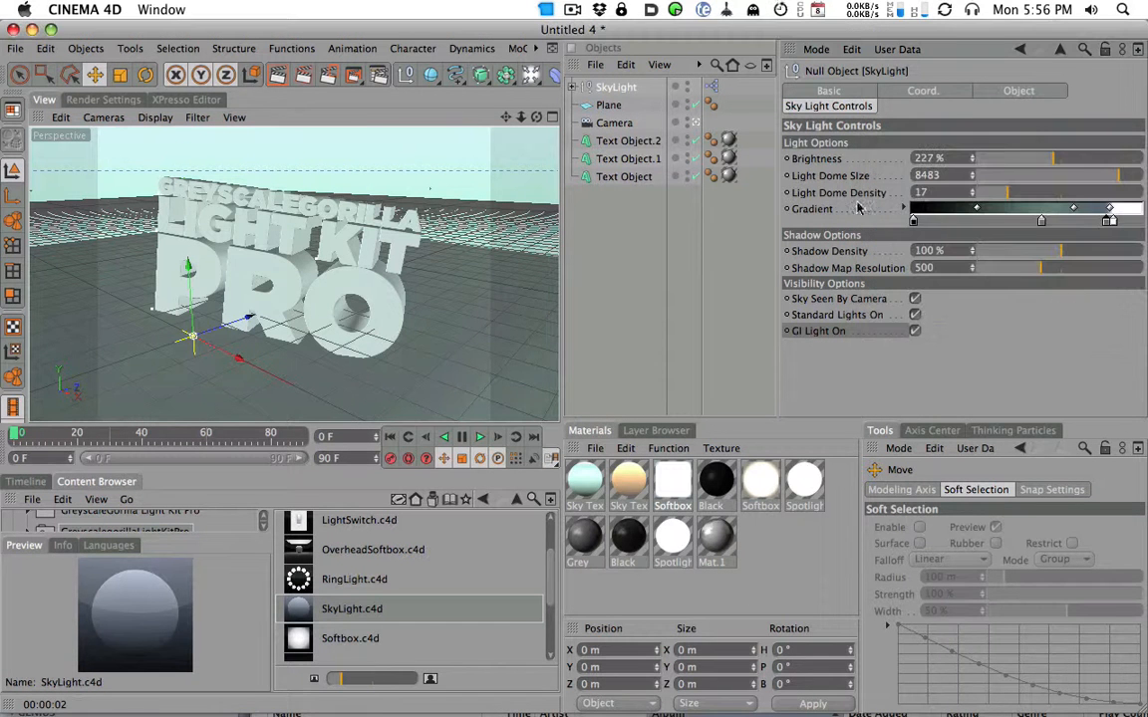
{"action": "left_click", "coordinate": [277, 76]}
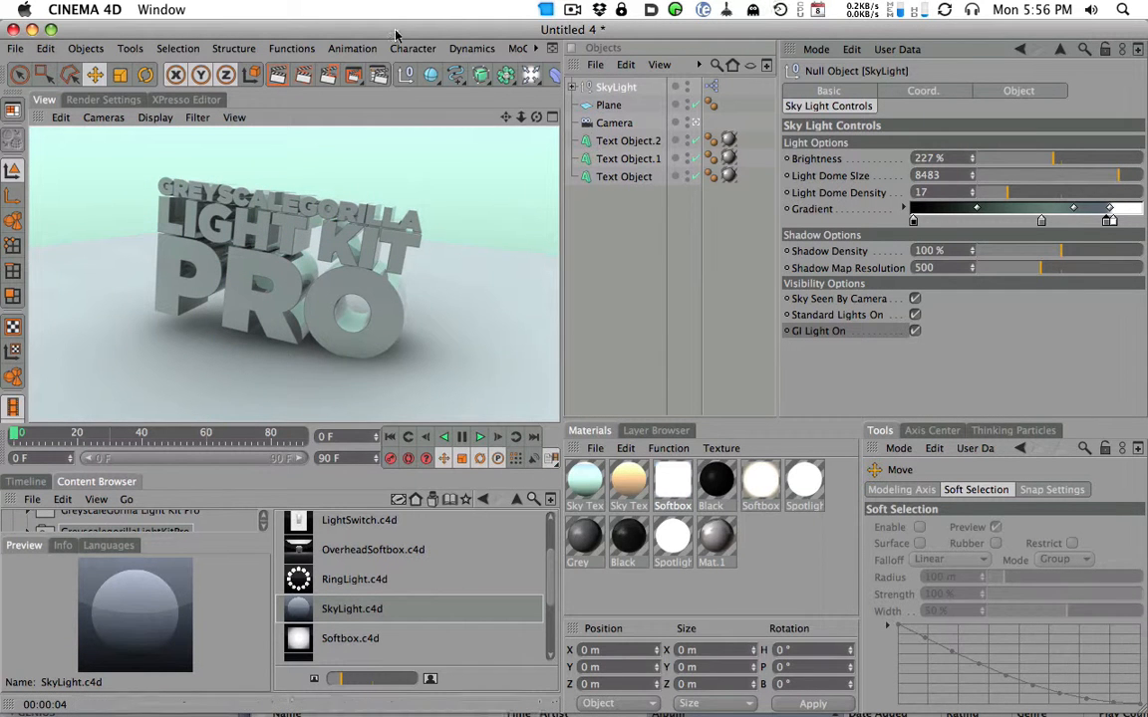
Set the SkyLight's brightness to 179% and its shadow density to 94%, test-rendering densities of 130% and 54% along the way.
{"action": "left_click_drag", "start_coordinate": [1047, 162], "coordinate": [1038, 160]}
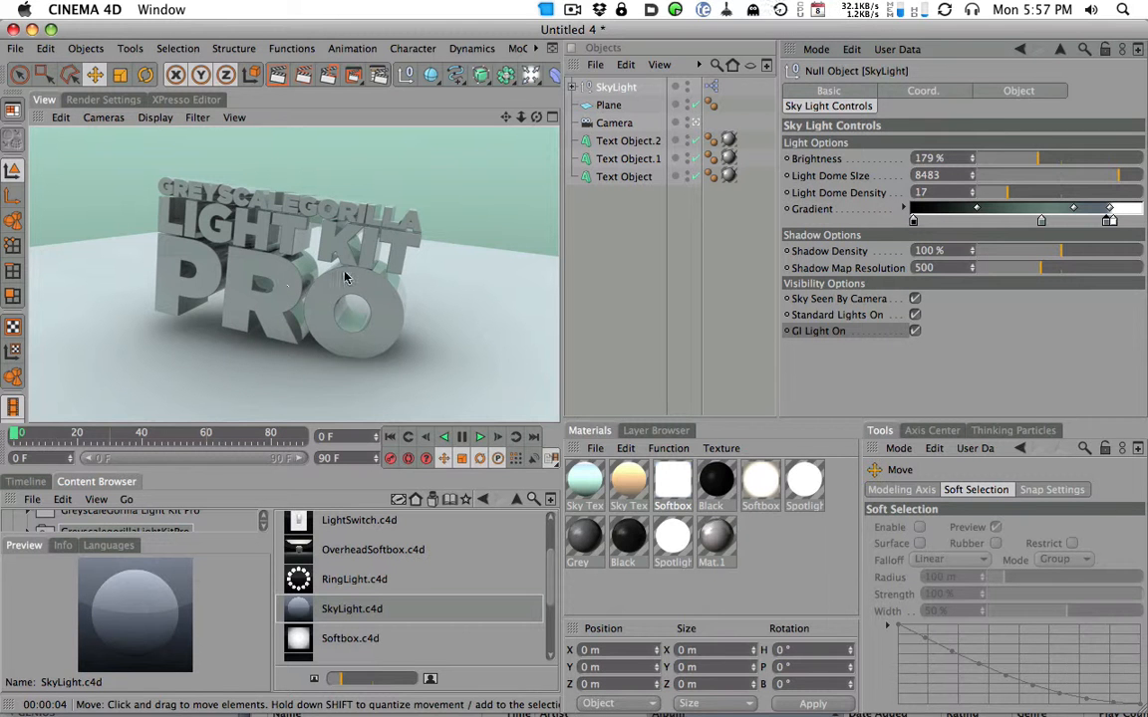
{"action": "left_click_drag", "start_coordinate": [1076, 255], "coordinate": [1088, 250]}
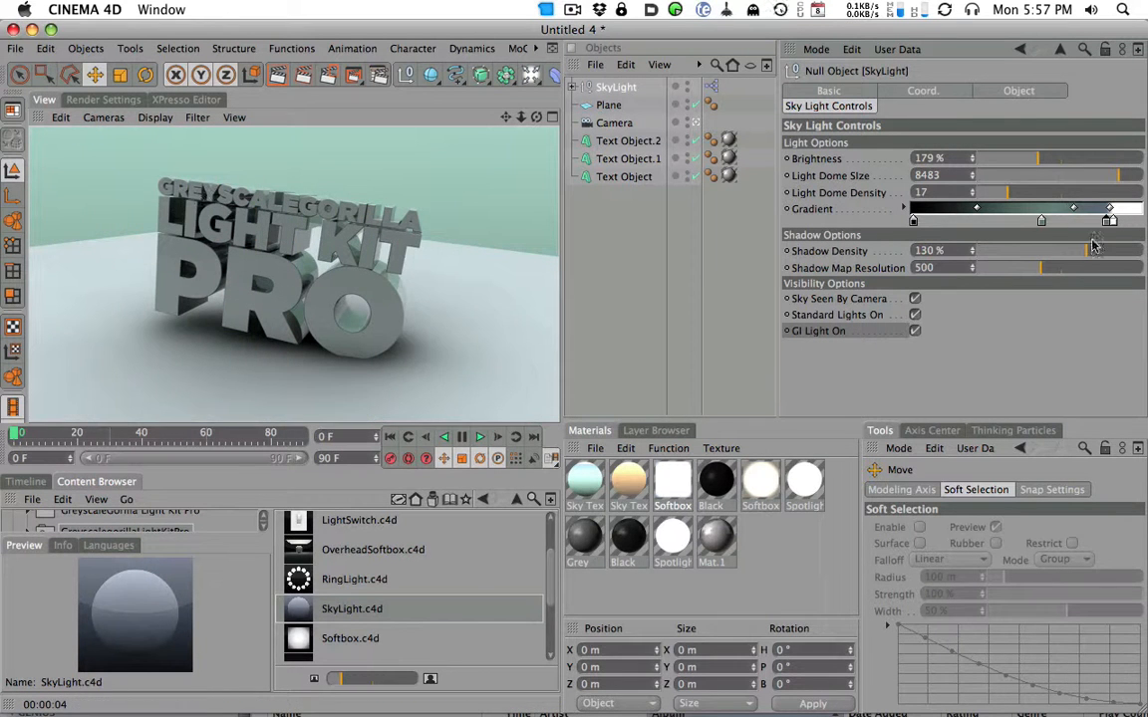
{"action": "left_click_drag", "start_coordinate": [1044, 255], "coordinate": [1022, 252]}
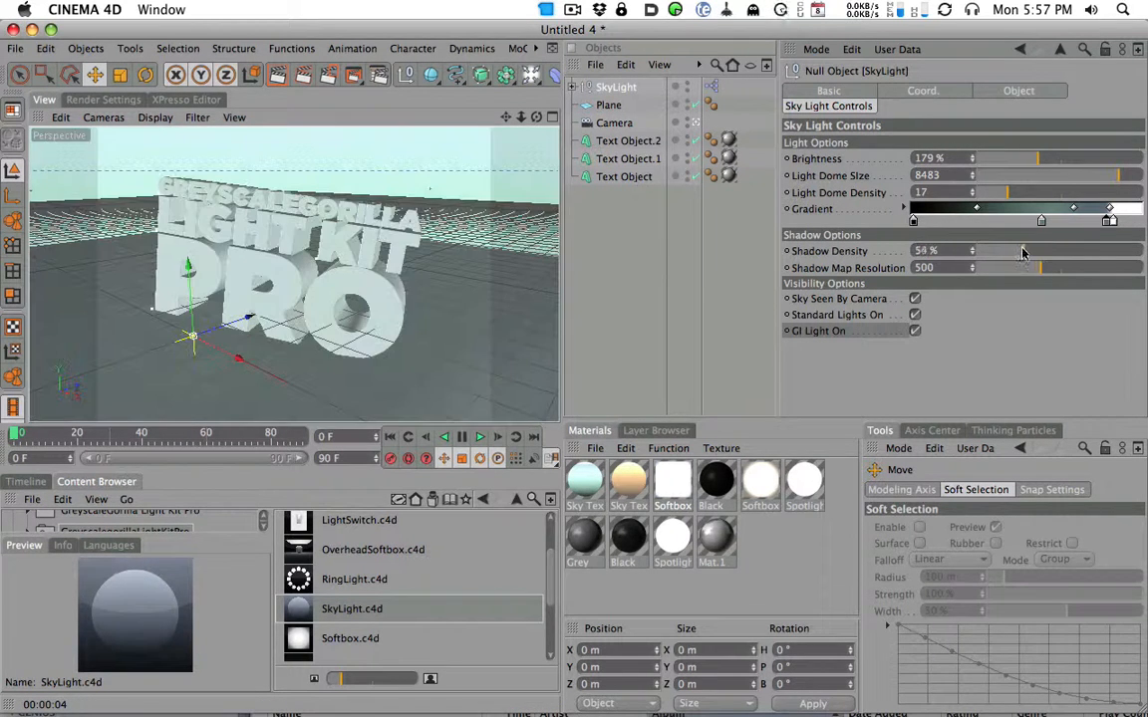
{"action": "left_click", "coordinate": [306, 89]}
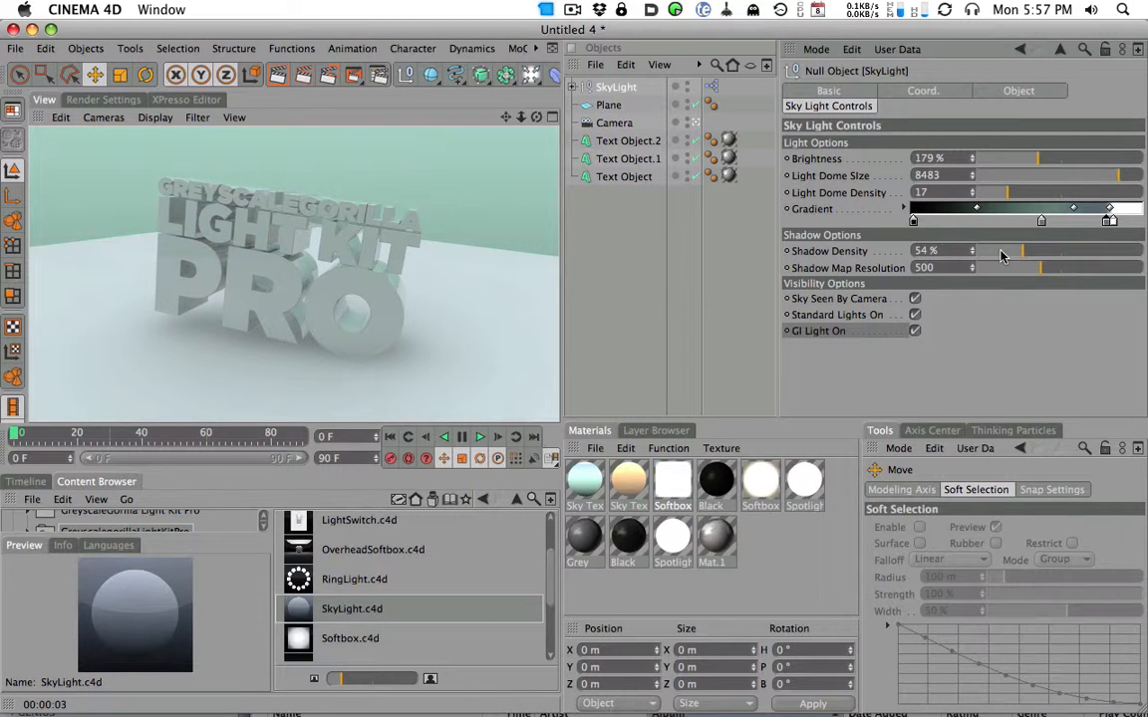
{"action": "left_click_drag", "start_coordinate": [1038, 254], "coordinate": [1048, 256]}
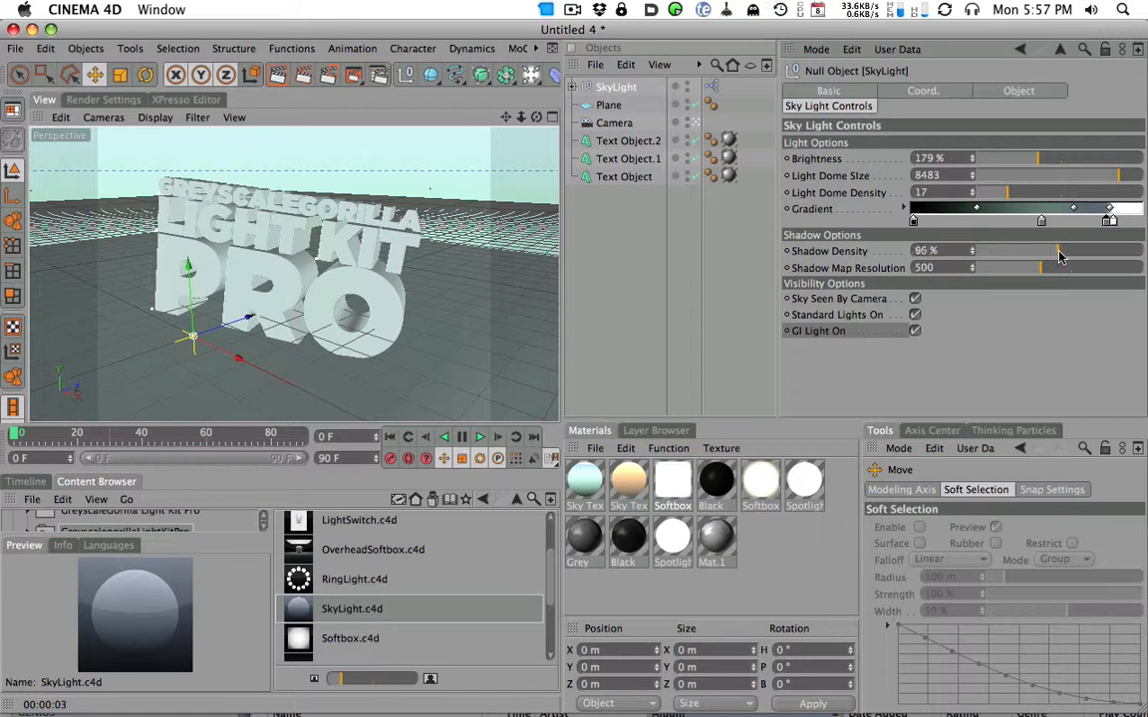
{"action": "left_click_drag", "start_coordinate": [1053, 254], "coordinate": [1057, 256]}
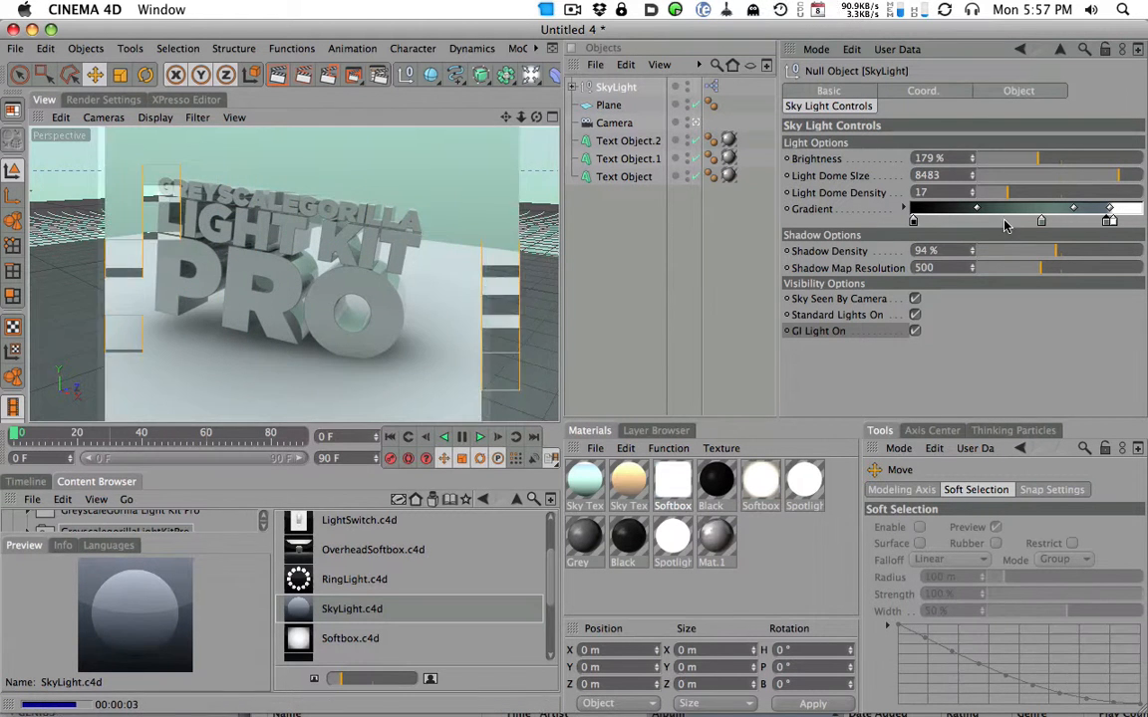
Test-render the SkyLight's shadow map resolution at 288 and 787, and raise it to 1000.
{"action": "left_click_drag", "start_coordinate": [1027, 271], "coordinate": [997, 279]}
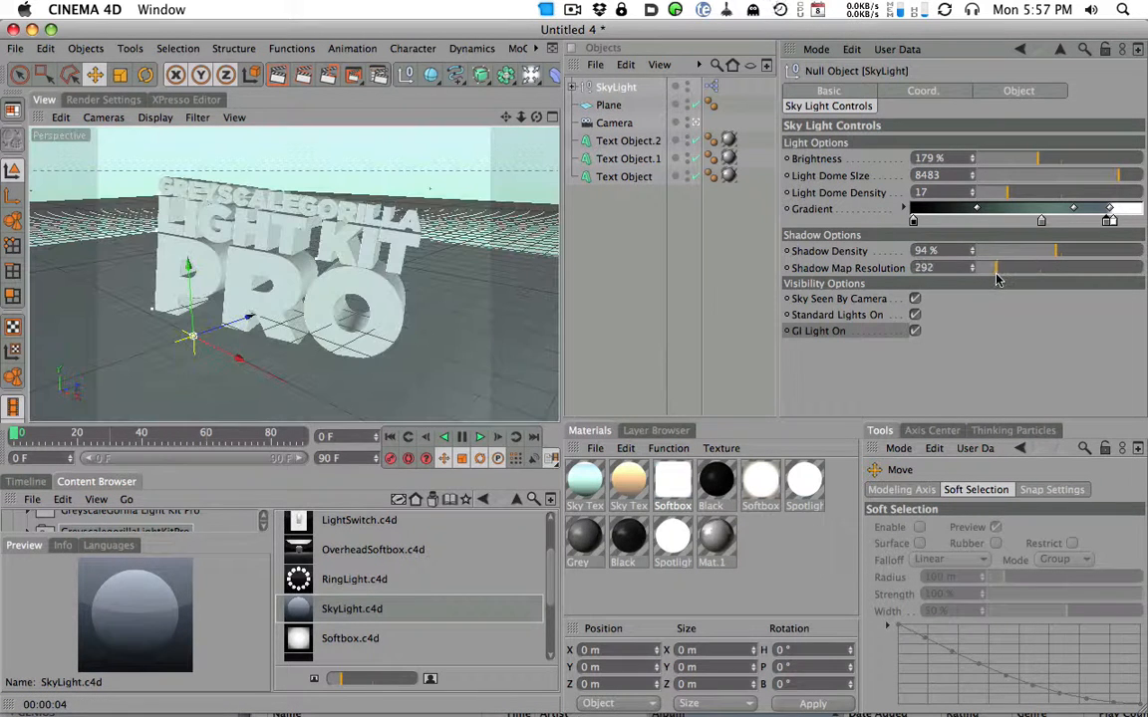
{"action": "left_click", "coordinate": [278, 75]}
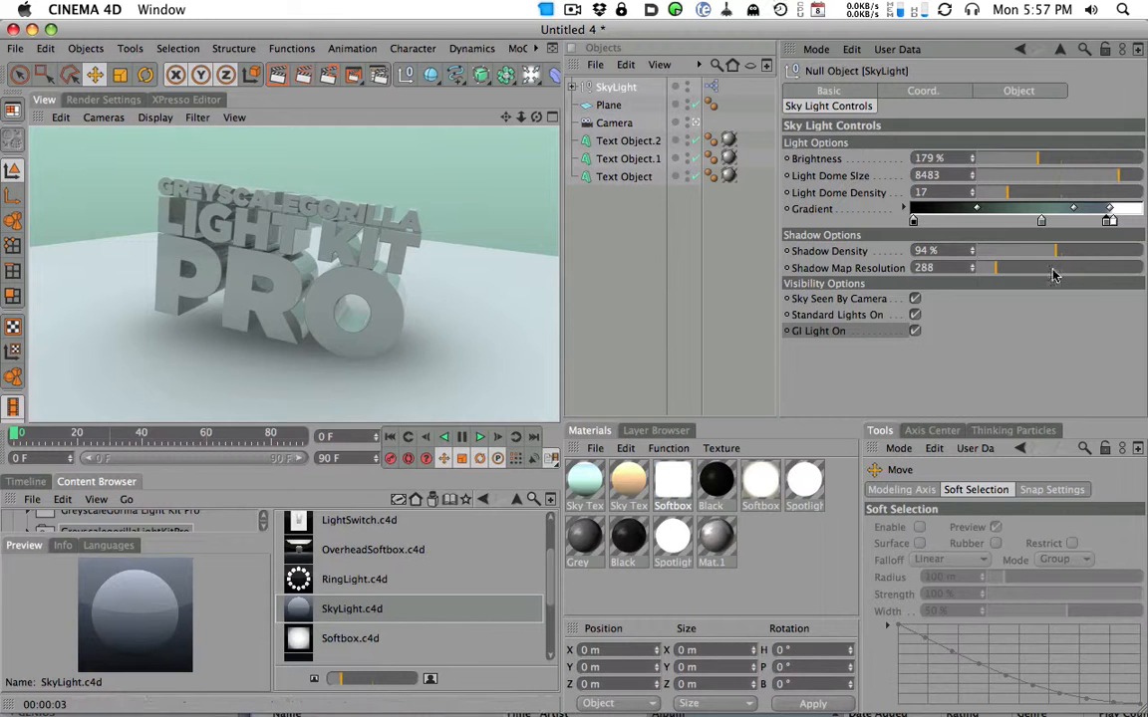
{"action": "left_click_drag", "start_coordinate": [1058, 267], "coordinate": [1100, 272]}
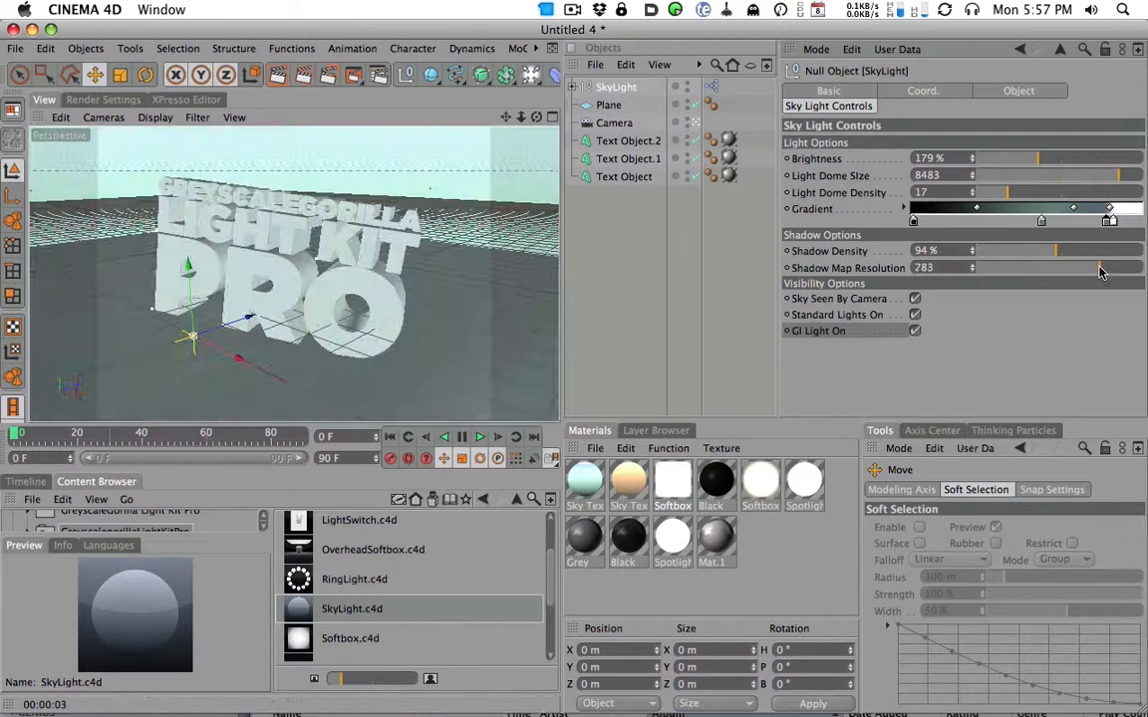
{"action": "left_click", "coordinate": [278, 75]}
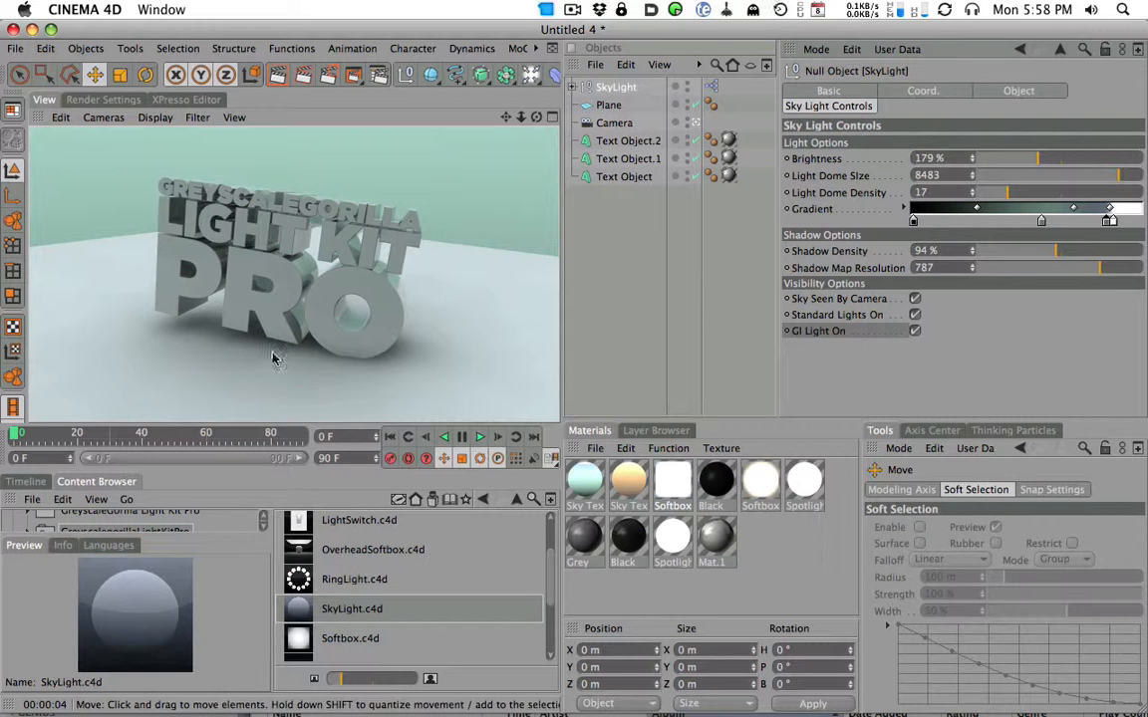
{"action": "left_click_drag", "start_coordinate": [1116, 269], "coordinate": [1142, 269]}
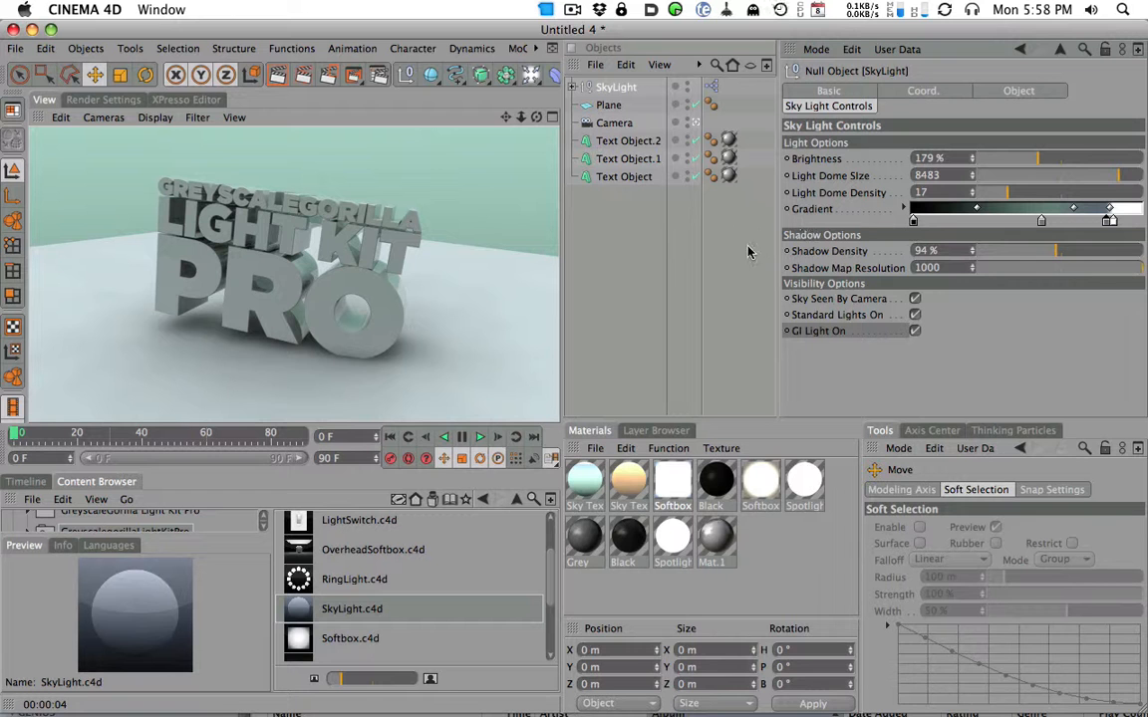
Set the shadow density to 108%, reduce the gradient to black, blue and white with blue and white meeting past the middle, and render.
{"action": "left_click_drag", "start_coordinate": [1058, 256], "coordinate": [1065, 254]}
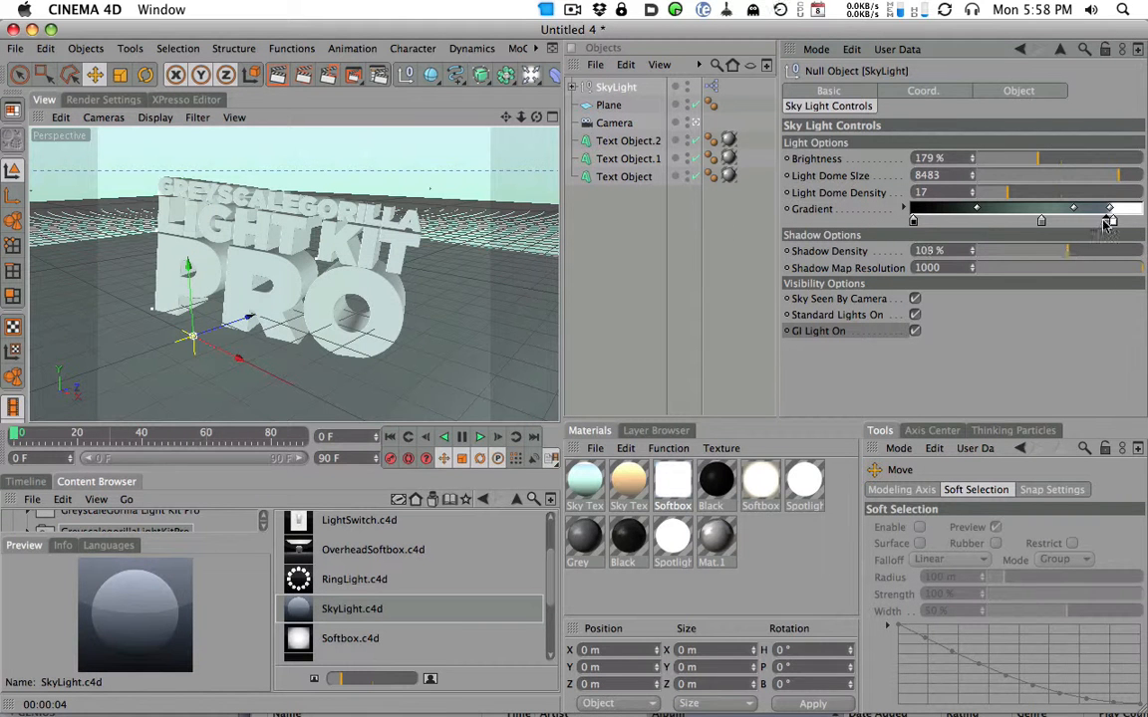
{"action": "left_click_drag", "start_coordinate": [1043, 226], "coordinate": [1061, 230]}
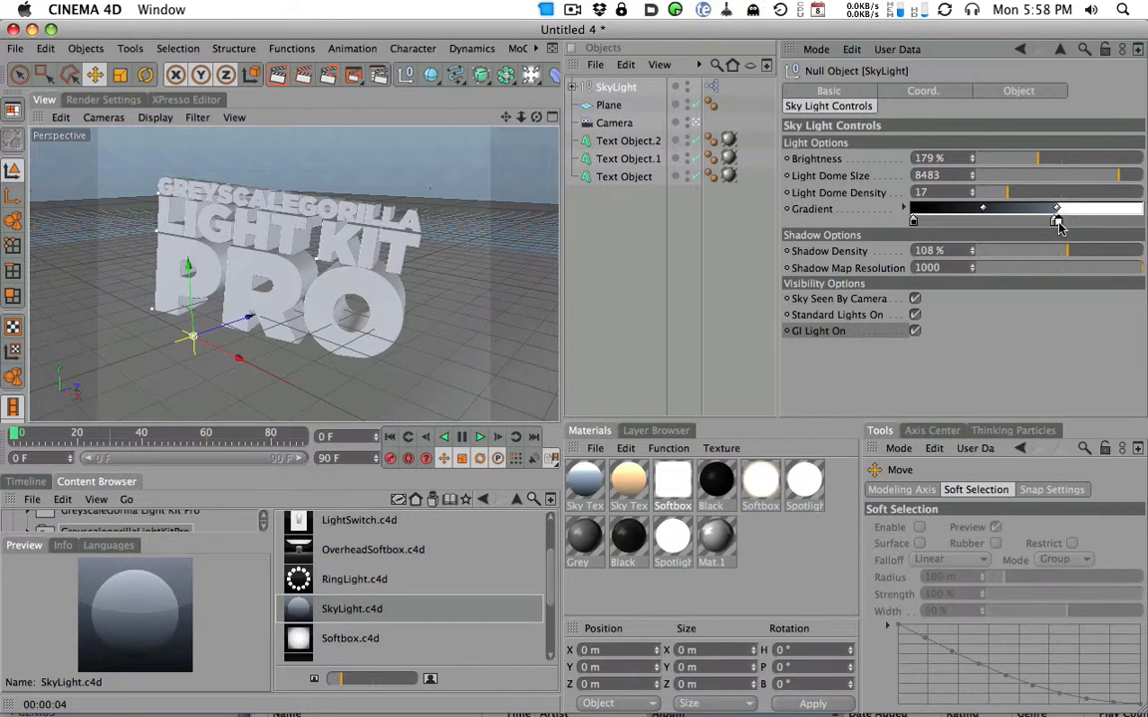
{"action": "left_click", "coordinate": [277, 75]}
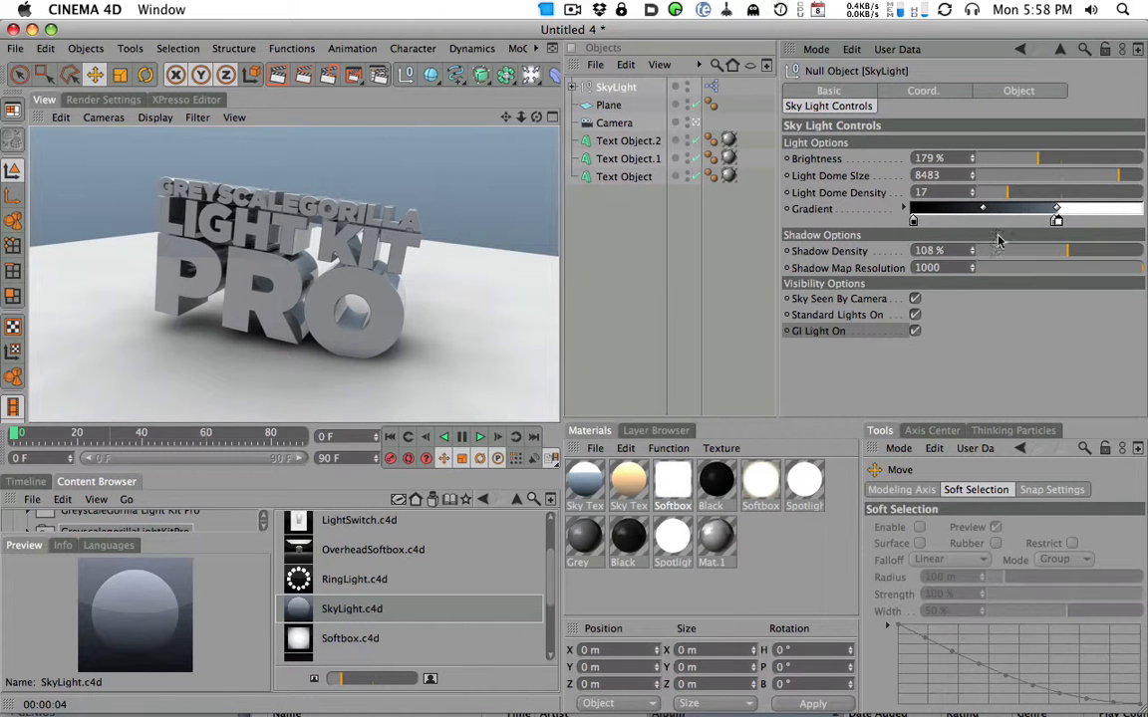
Compare test renders of the text's shadows with the shadow map resolution at 200 and at 1000.
{"action": "left_click_drag", "start_coordinate": [1018, 269], "coordinate": [971, 271]}
{"action": "left_click", "coordinate": [278, 75]}
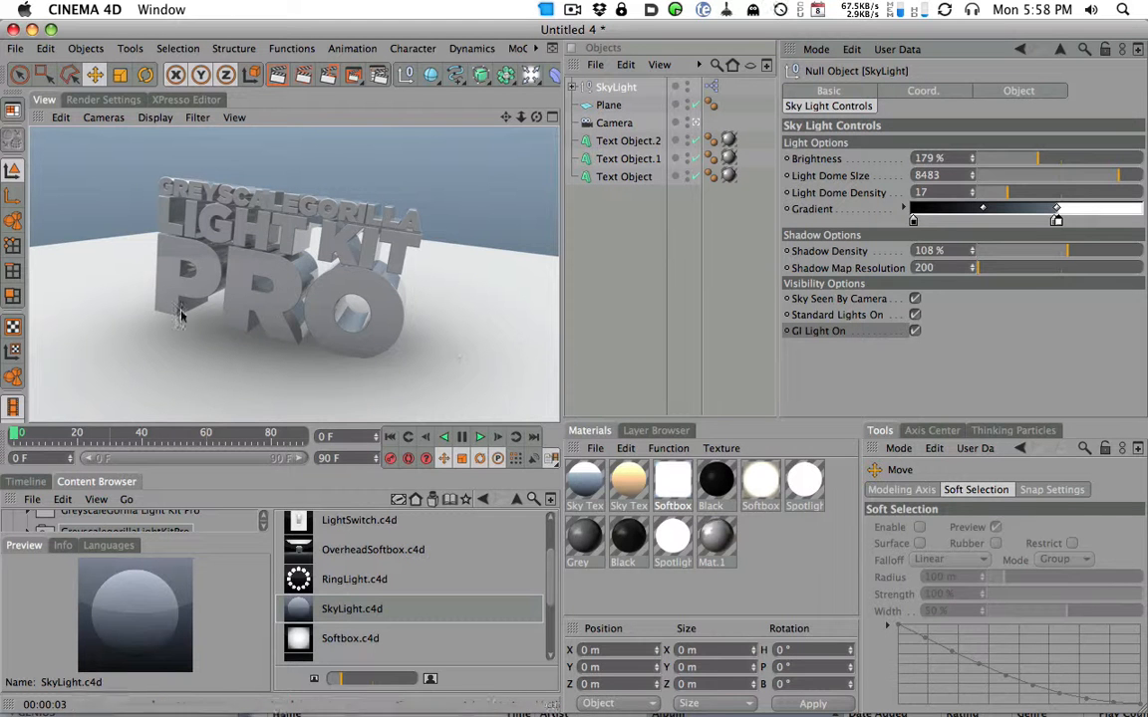
{"action": "left_click", "coordinate": [1003, 270]}
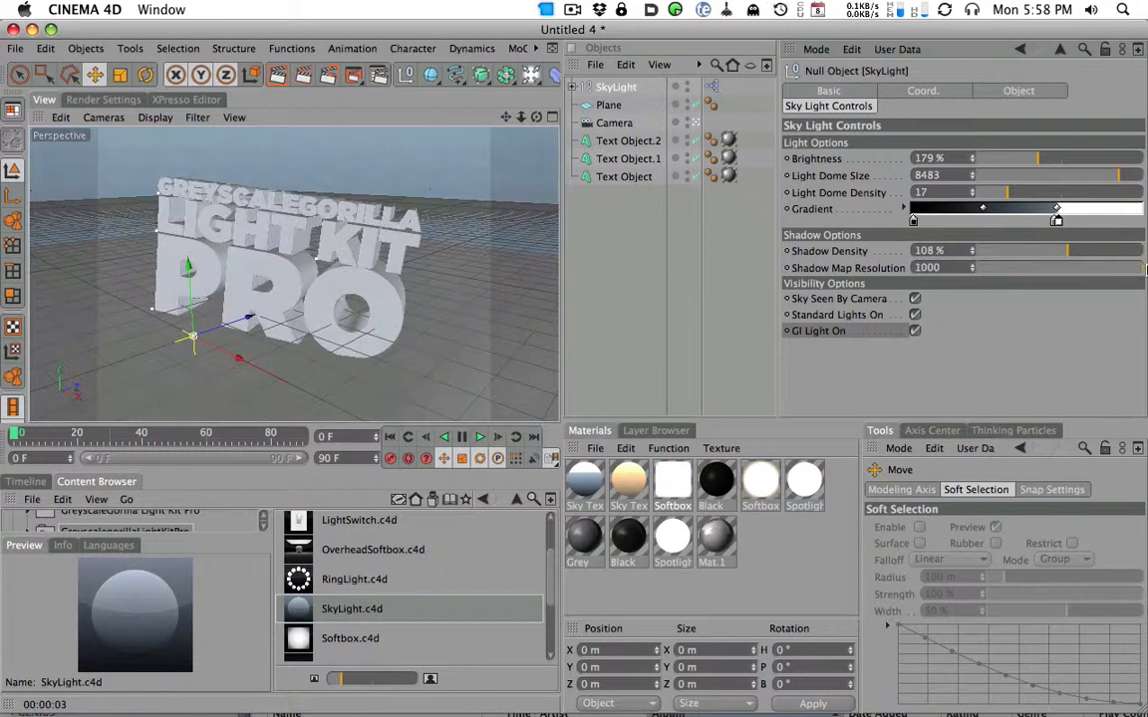
{"action": "left_click_drag", "start_coordinate": [1052, 266], "coordinate": [1145, 266]}
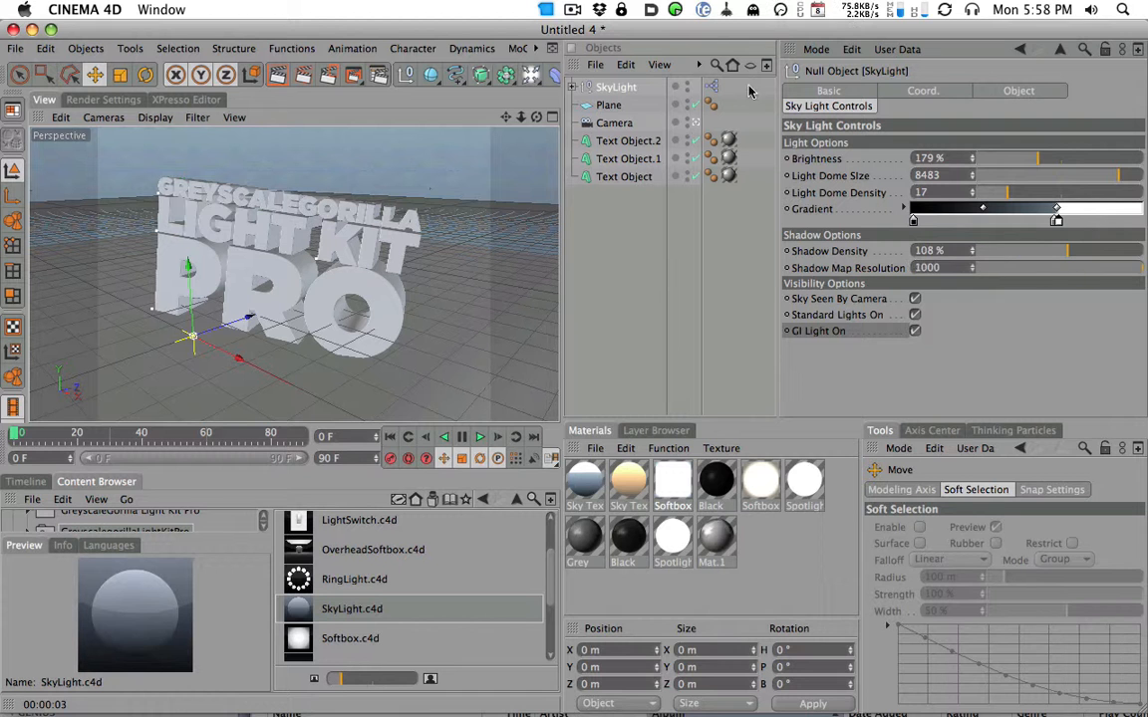
{"action": "left_click", "coordinate": [277, 75]}
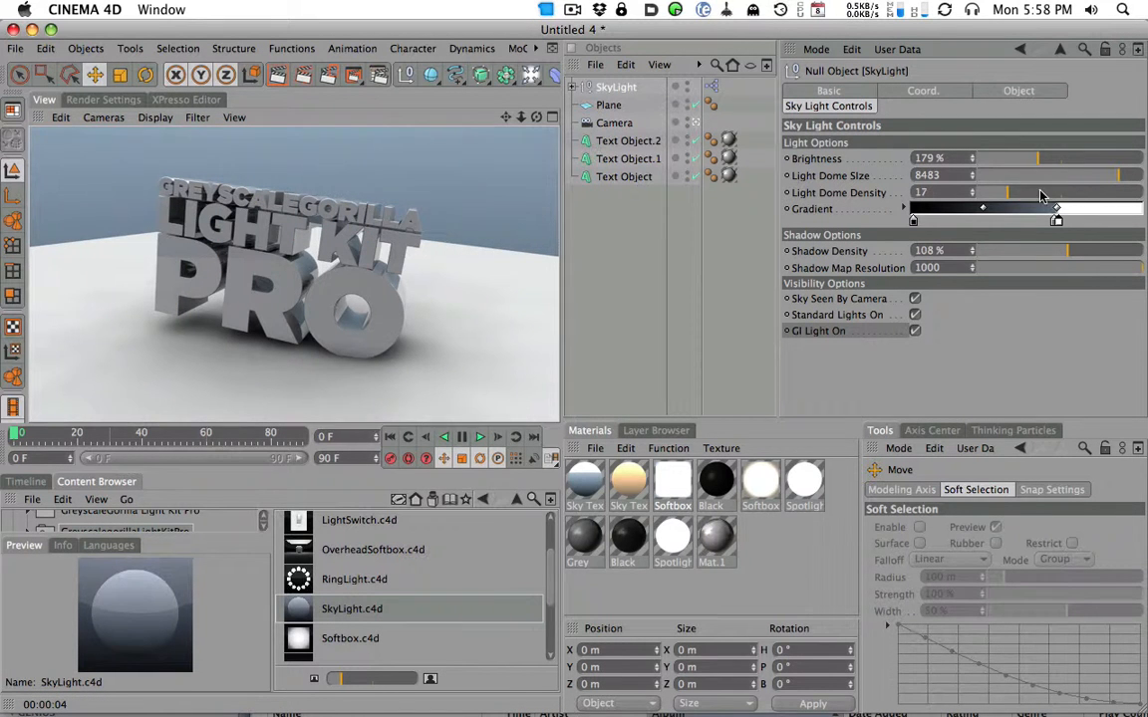
Try a light dome density of 35 with the brightness lowered to 36% in a test render.
{"action": "left_click_drag", "start_coordinate": [1024, 192], "coordinate": [1085, 192]}
{"action": "left_click", "coordinate": [277, 75]}
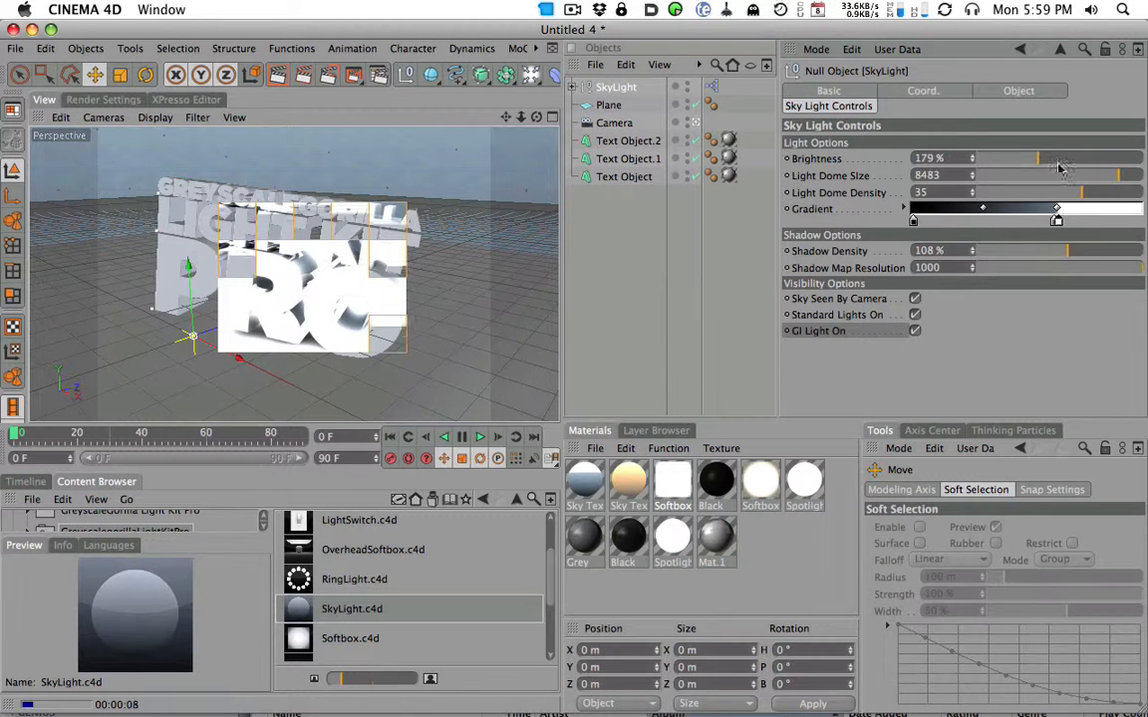
{"action": "left_click_drag", "start_coordinate": [1015, 160], "coordinate": [988, 162]}
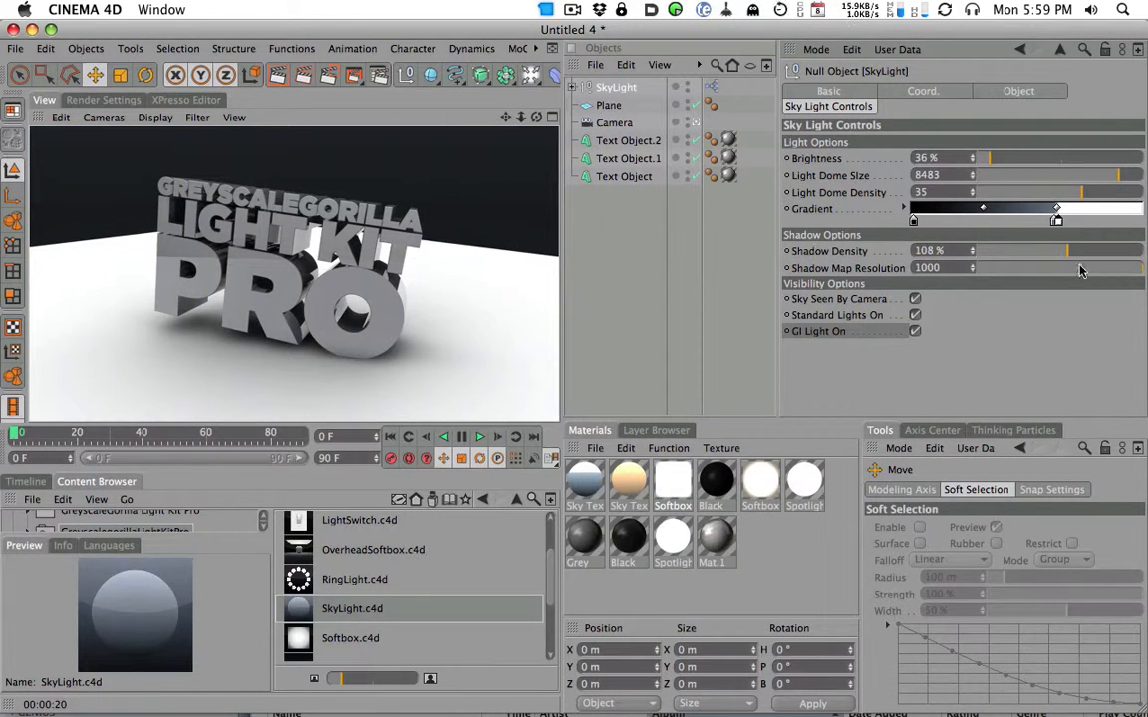
Set shadow map resolution to 473, shadow density to 81%, dome density to 22 and brightness to 109%, and render with the sky hidden from the camera.
{"action": "left_click_drag", "start_coordinate": [1062, 267], "coordinate": [1035, 267]}
{"action": "mouse_move", "coordinate": [1050, 250]}
{"action": "left_mouse_down"}
{"action": "mouse_move", "coordinate": [1016, 251]}
{"action": "mouse_move", "coordinate": [1047, 250]}
{"action": "left_mouse_up"}
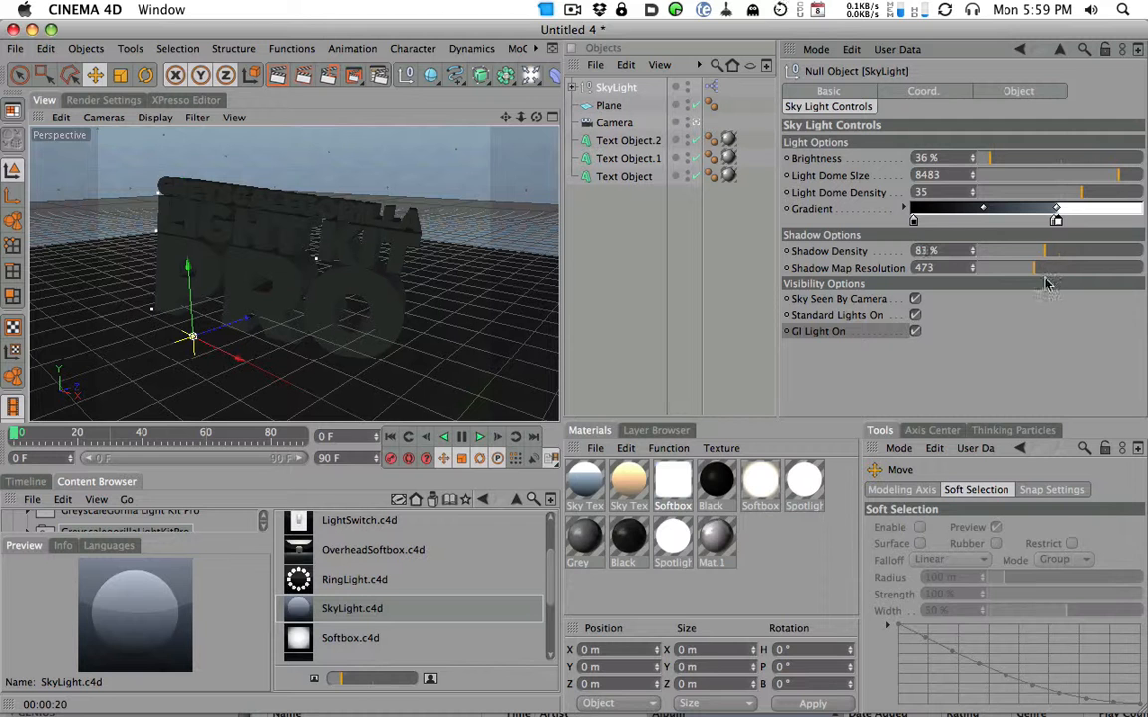
{"action": "left_click", "coordinate": [1029, 192]}
{"action": "left_click", "coordinate": [1015, 158]}
{"action": "left_click", "coordinate": [278, 82]}
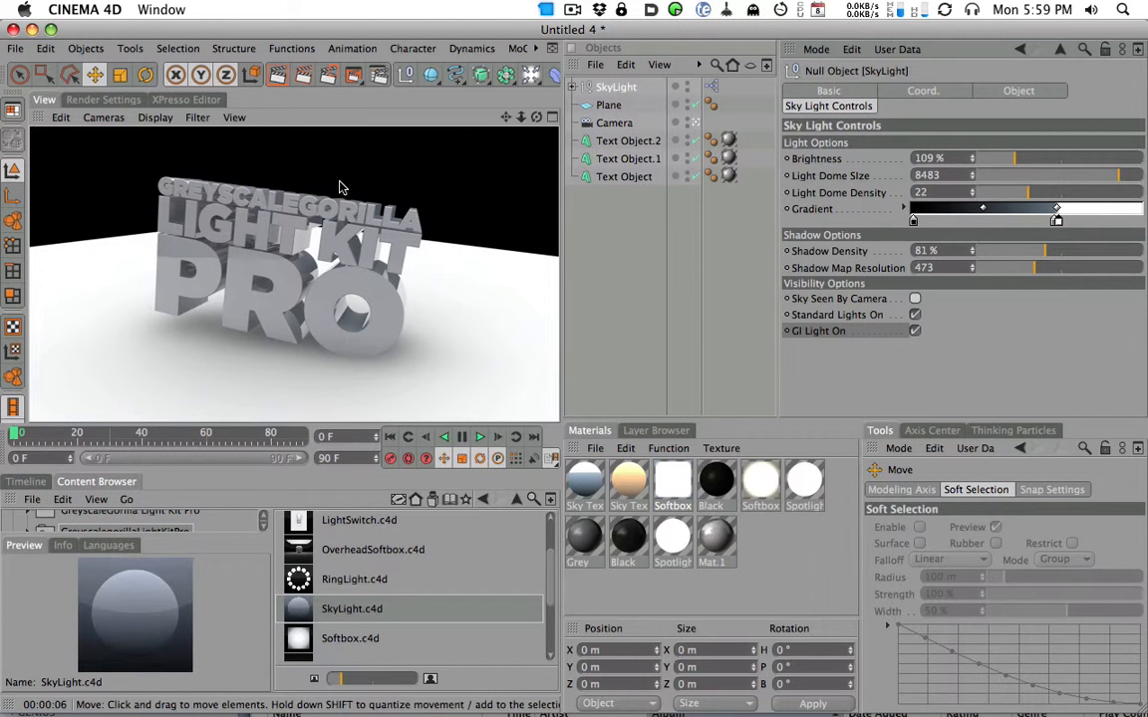
Make the sky visible to the camera again, switch the standard lights off and inspect the sky dome around the text.
{"action": "left_click", "coordinate": [915, 314]}
{"action": "left_click", "coordinate": [915, 315]}
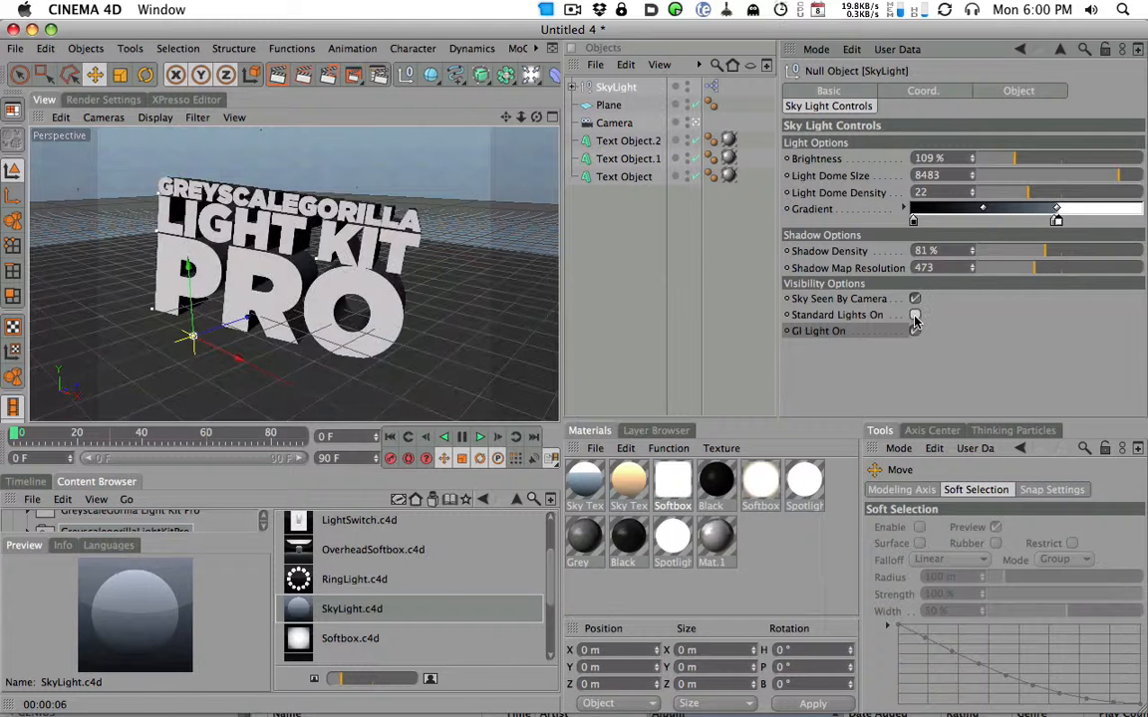
{"action": "left_click", "coordinate": [915, 315]}
{"action": "left_click", "coordinate": [915, 315]}
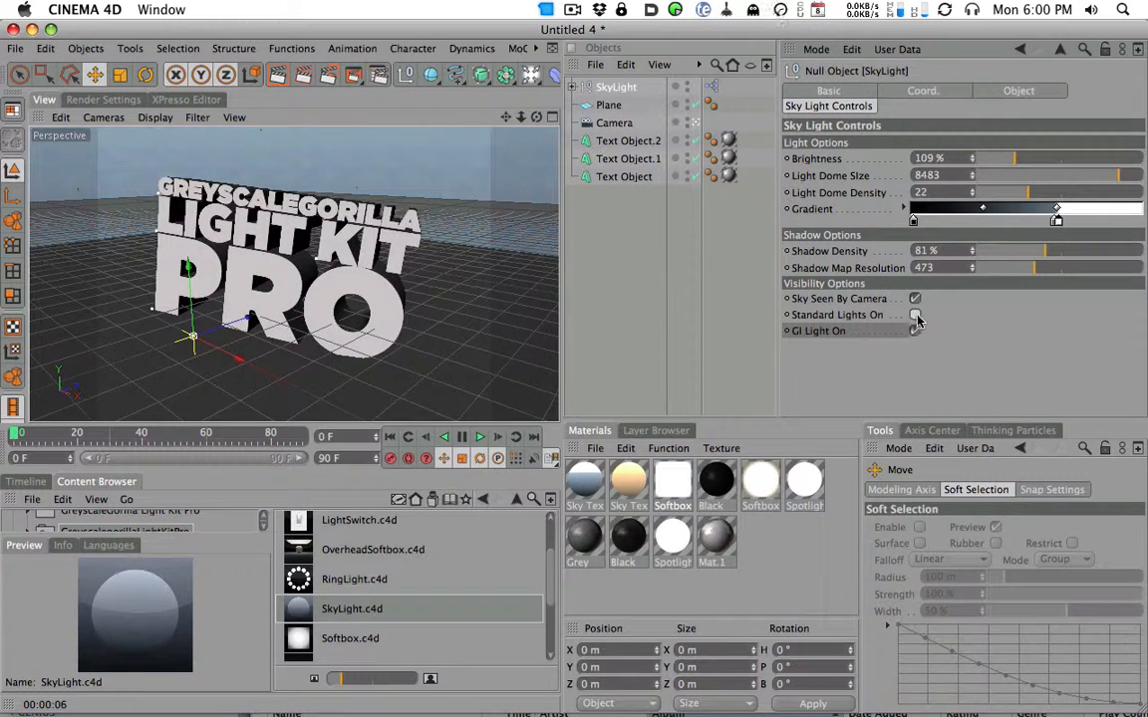
{"action": "scroll", "coordinate": [400, 194], "scroll_direction": "down", "scroll_amount": 5}
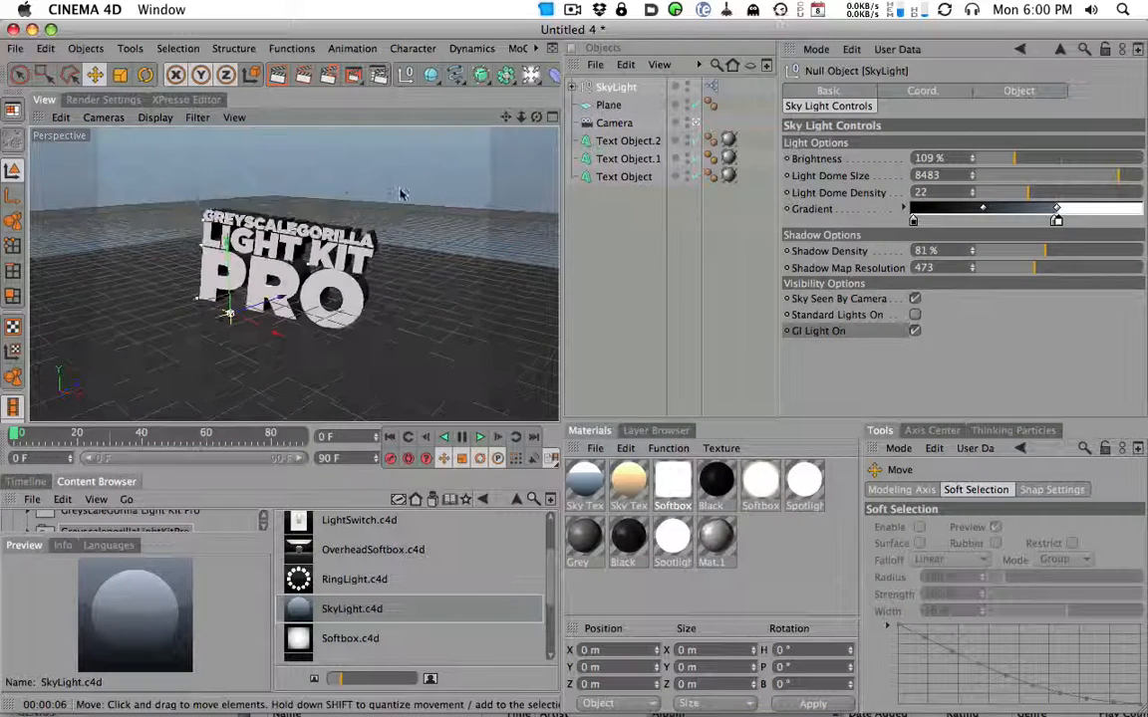
{"action": "left_click_drag", "start_coordinate": [400, 190], "coordinate": [475, 404], "text": "alt"}
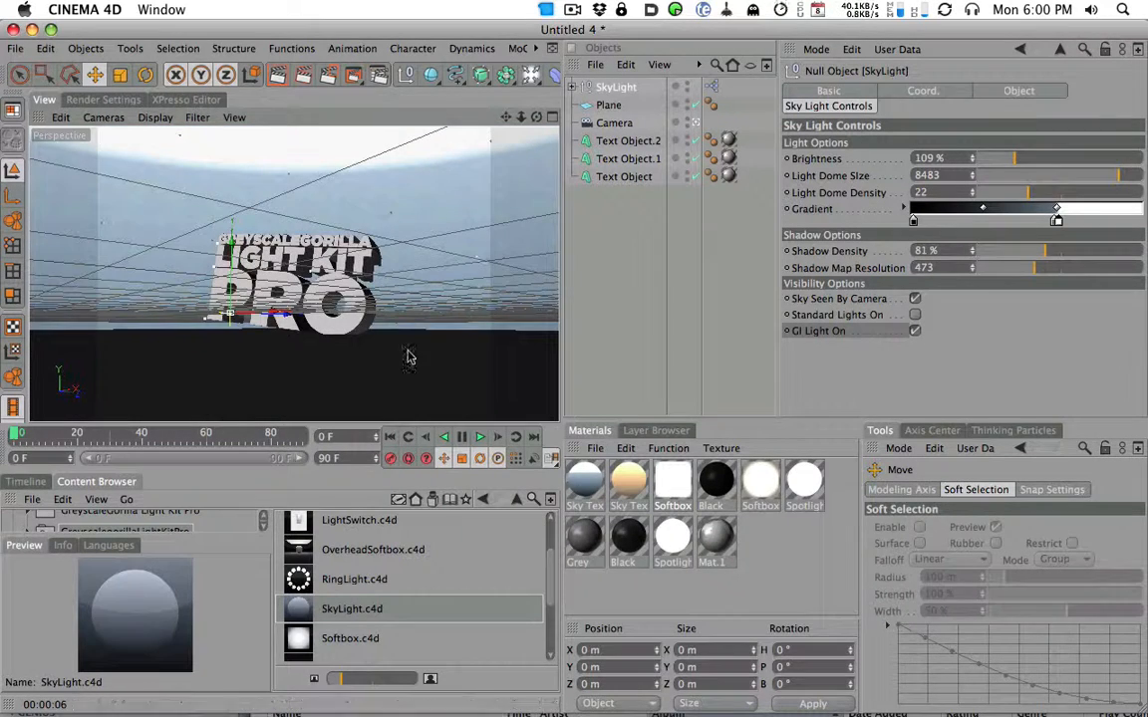
{"action": "left_click_drag", "start_coordinate": [400, 303], "coordinate": [307, 164], "text": "alt"}
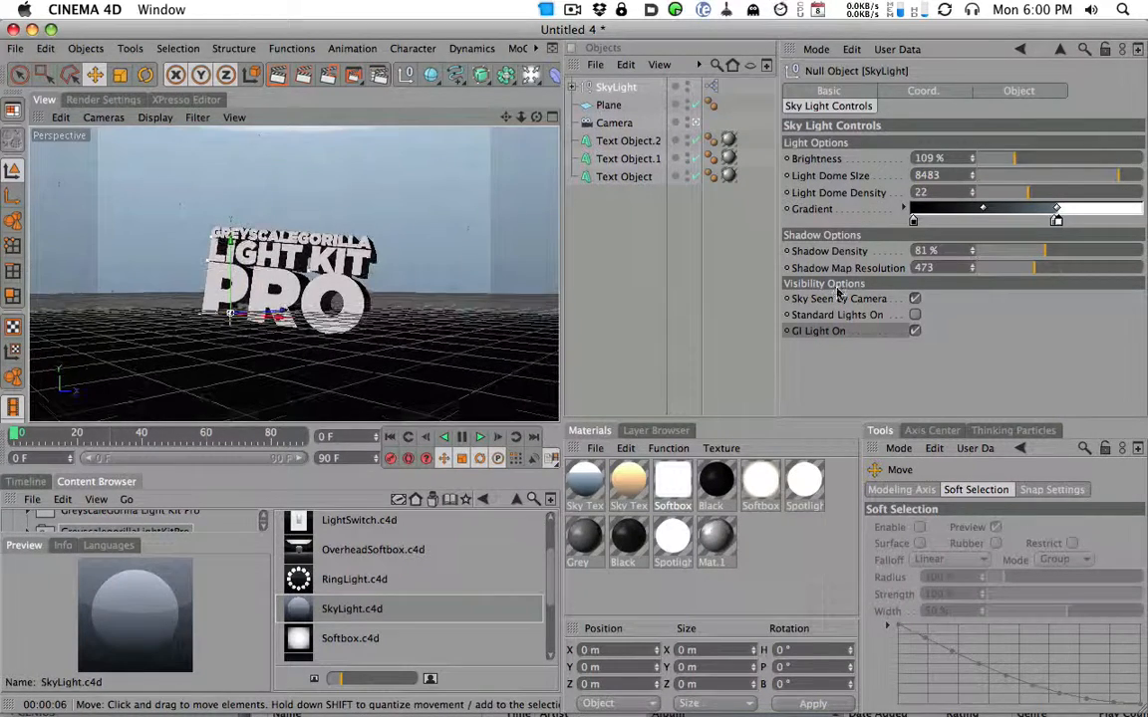
Compare the text's shading with the standard lights on and off, leaving both the standard lights and the GI light enabled.
{"action": "left_click", "coordinate": [914, 316]}
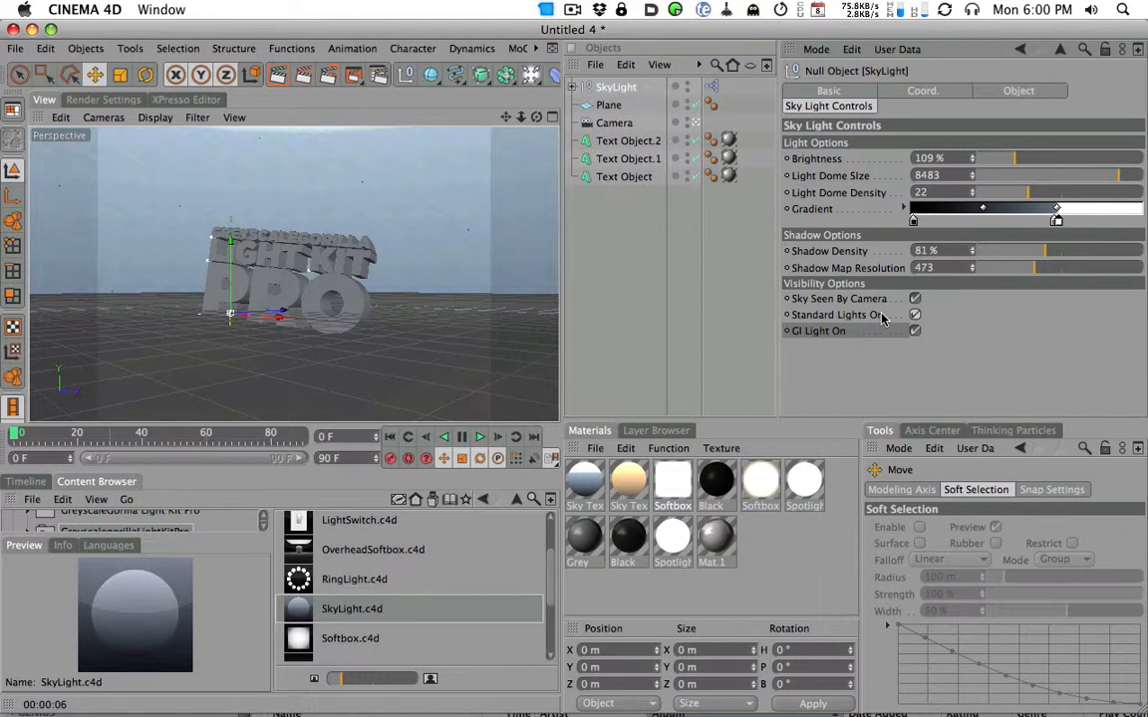
{"action": "left_click", "coordinate": [914, 315]}
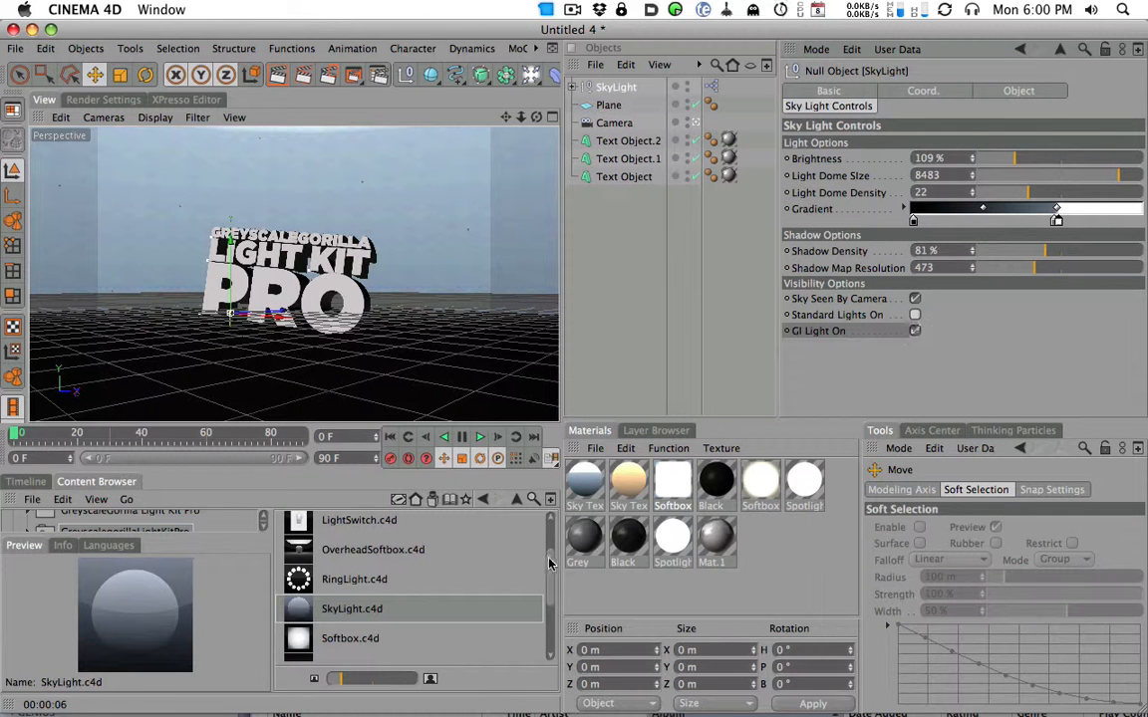
{"action": "scroll", "coordinate": [470, 560], "scroll_direction": "up", "scroll_amount": 2}
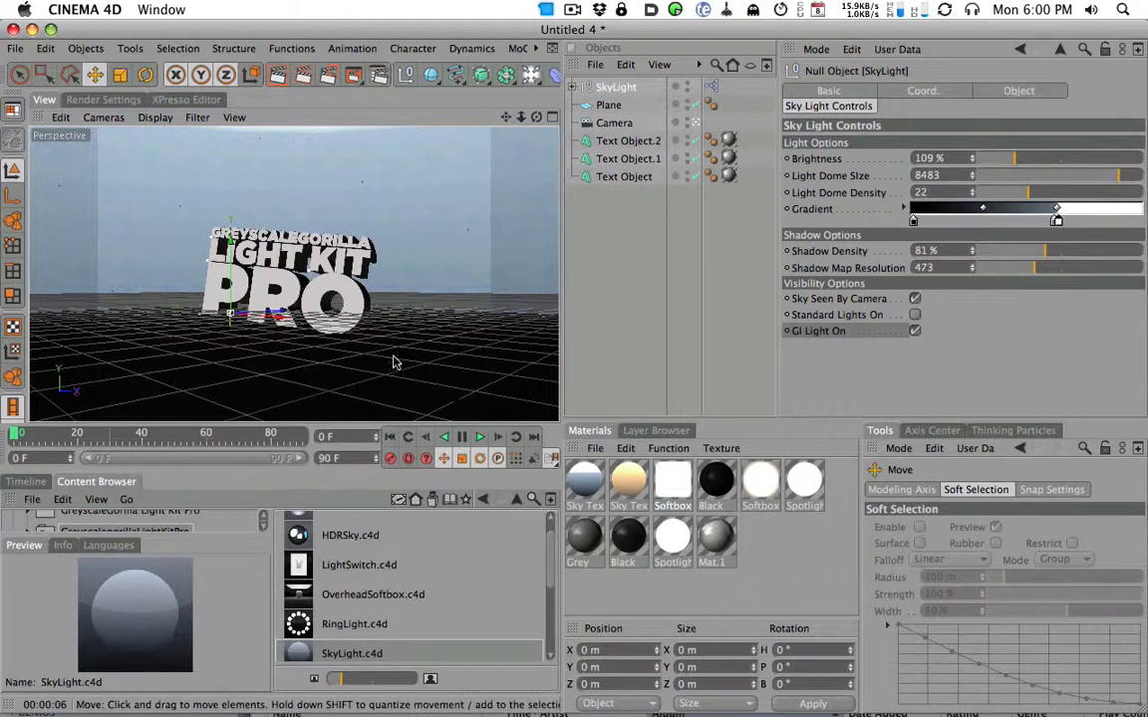
{"action": "scroll", "coordinate": [419, 348], "scroll_direction": "up", "scroll_amount": 5}
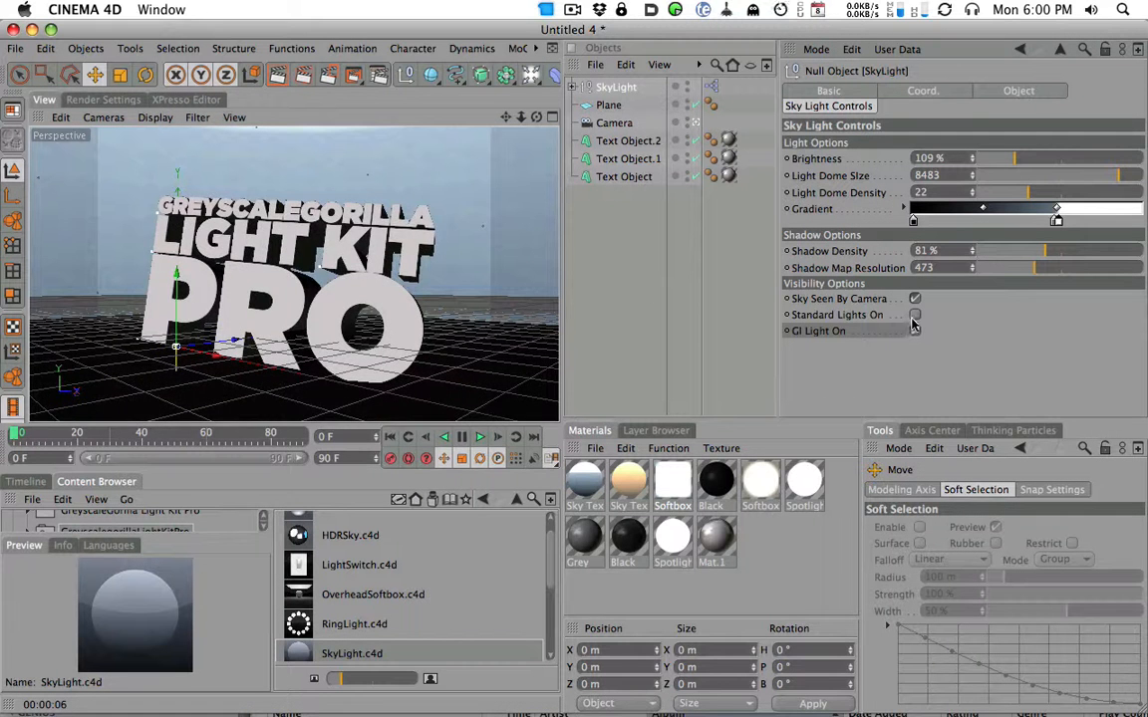
{"action": "left_click", "coordinate": [915, 315]}
{"action": "left_click", "coordinate": [915, 332]}
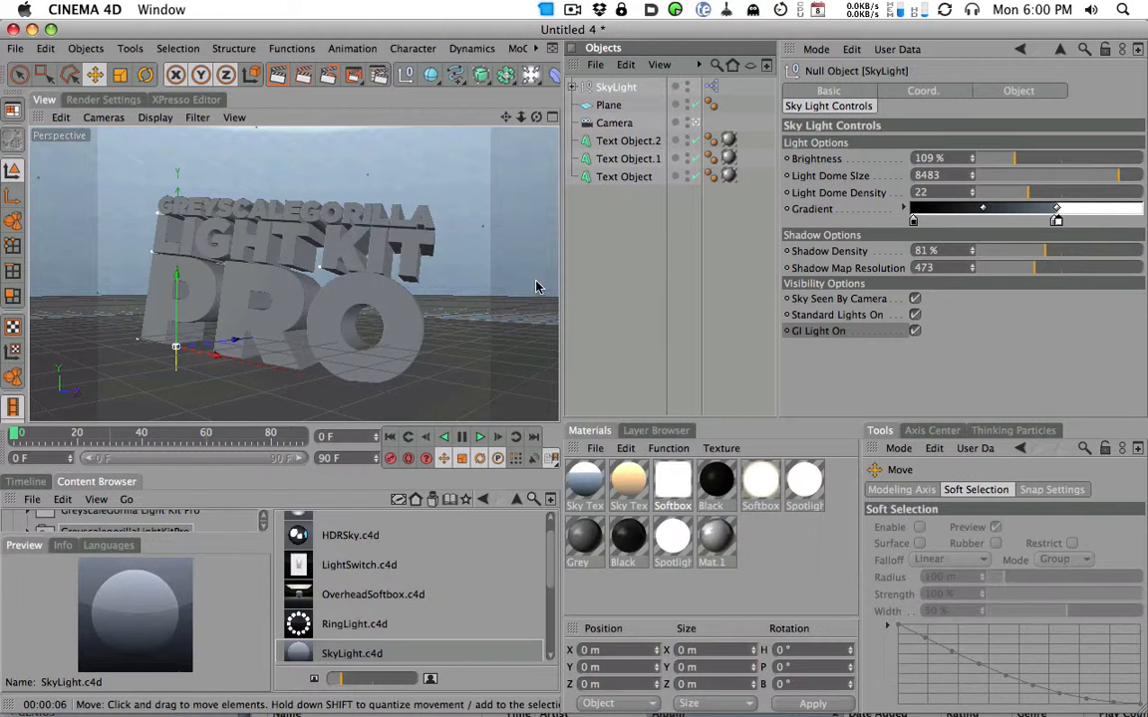
Delete the Plane object and render the text floating against the sky gradient.
{"action": "left_click", "coordinate": [608, 106]}
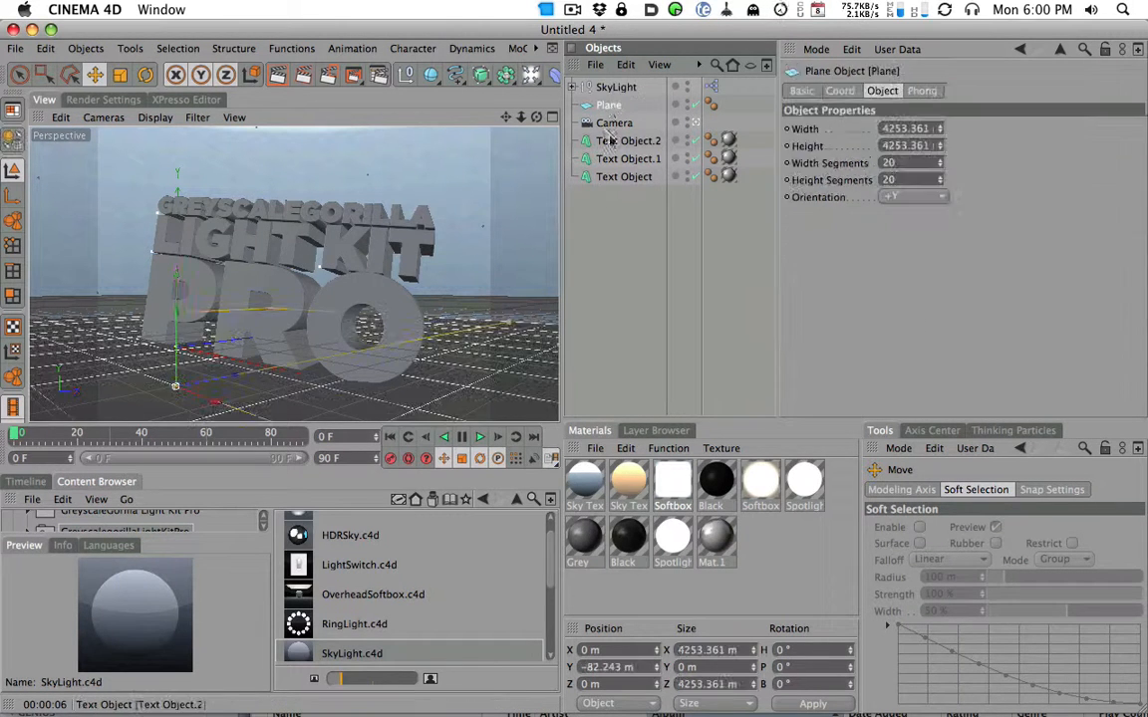
{"action": "key", "text": "Delete"}
{"action": "right_click_drag", "start_coordinate": [462, 235], "coordinate": [399, 189], "text": "alt"}
{"action": "mouse_move", "coordinate": [374, 142]}
{"action": "left_mouse_down", "text": "alt"}
{"action": "mouse_move", "coordinate": [385, 277]}
{"action": "mouse_move", "coordinate": [481, 266]}
{"action": "mouse_move", "coordinate": [427, 192]}
{"action": "mouse_move", "coordinate": [435, 283]}
{"action": "left_mouse_up", "text": "alt"}
{"action": "left_click", "coordinate": [278, 76]}
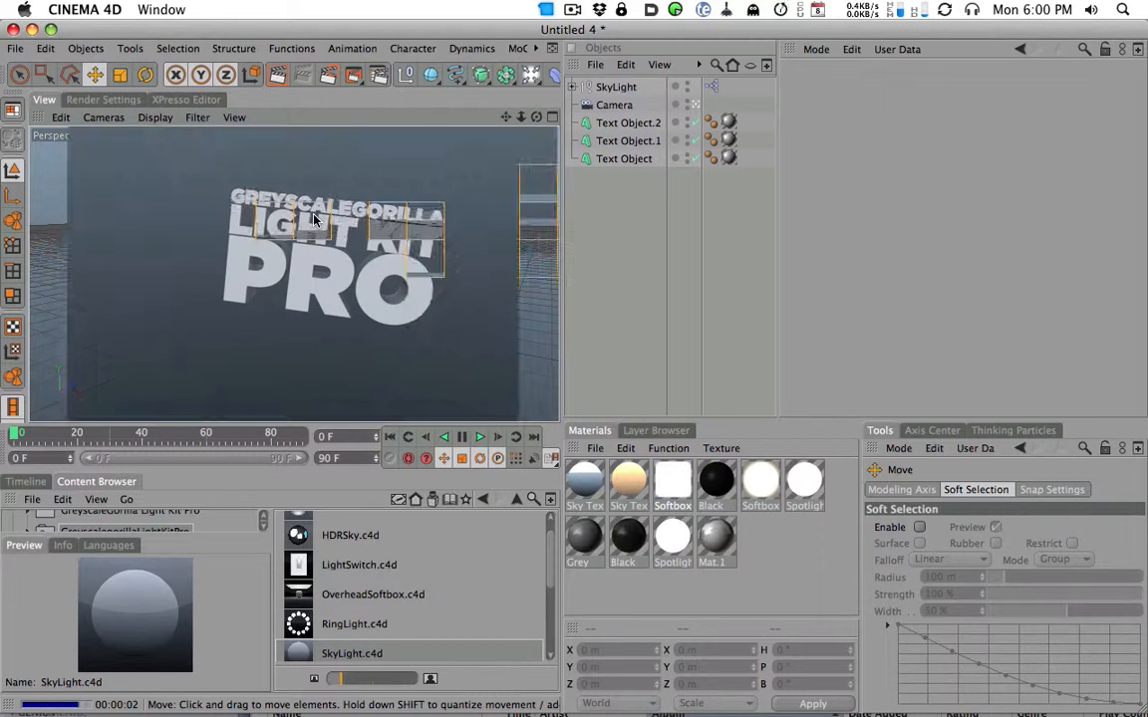
Render the floating text from an angle that shows its extruded sides, and look through the light presets beyond SkyLight.
{"action": "left_click_drag", "start_coordinate": [317, 264], "coordinate": [694, 247], "text": "alt"}
{"action": "middle_click_drag", "start_coordinate": [400, 285], "coordinate": [300, 287], "text": "alt"}
{"action": "left_click", "coordinate": [277, 79]}
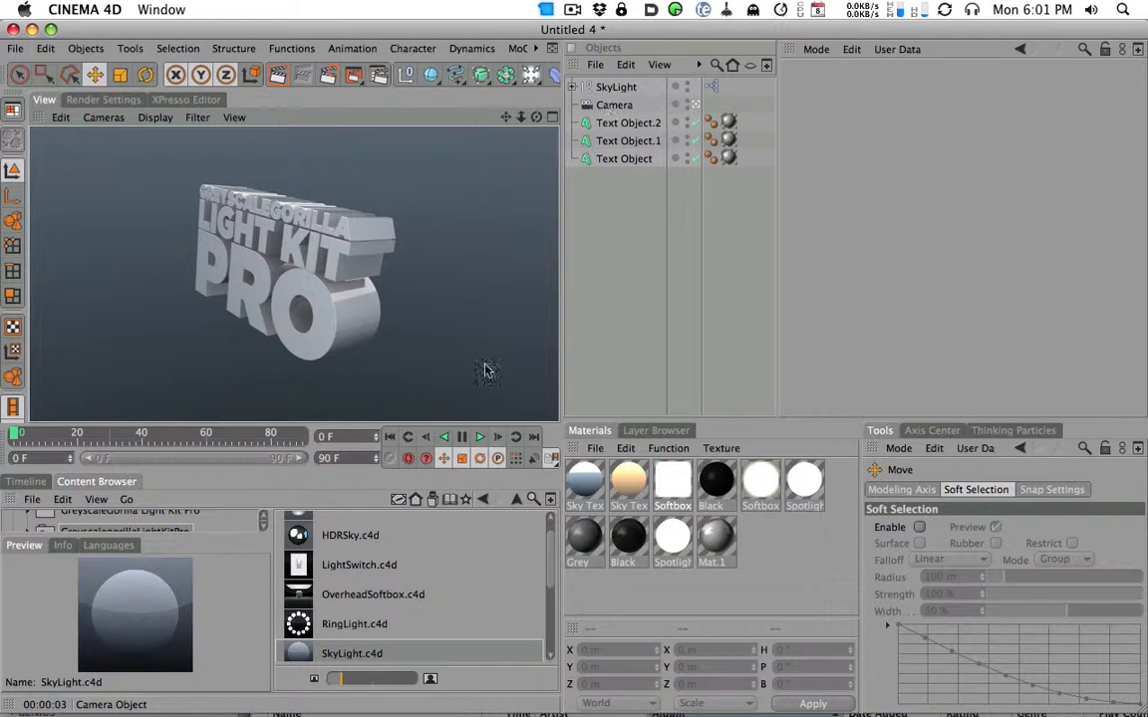
{"action": "left_click_drag", "start_coordinate": [552, 553], "coordinate": [549, 607]}
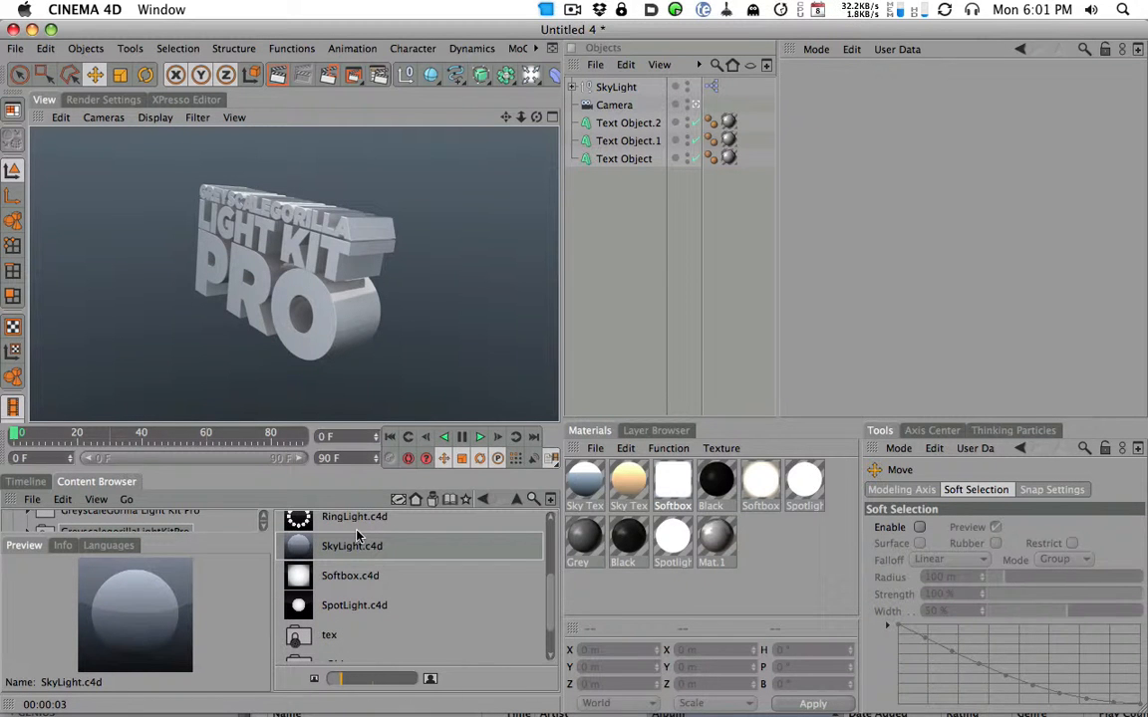